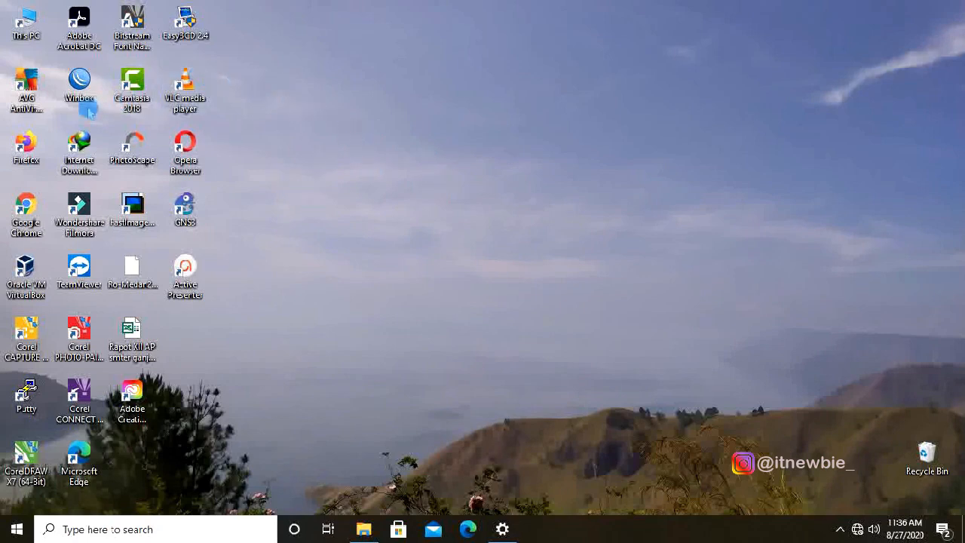
Open WinBox, connect to the discovered RB750 router by its MAC address as admin with a blank password, and close the package list.
double_click(80, 83)
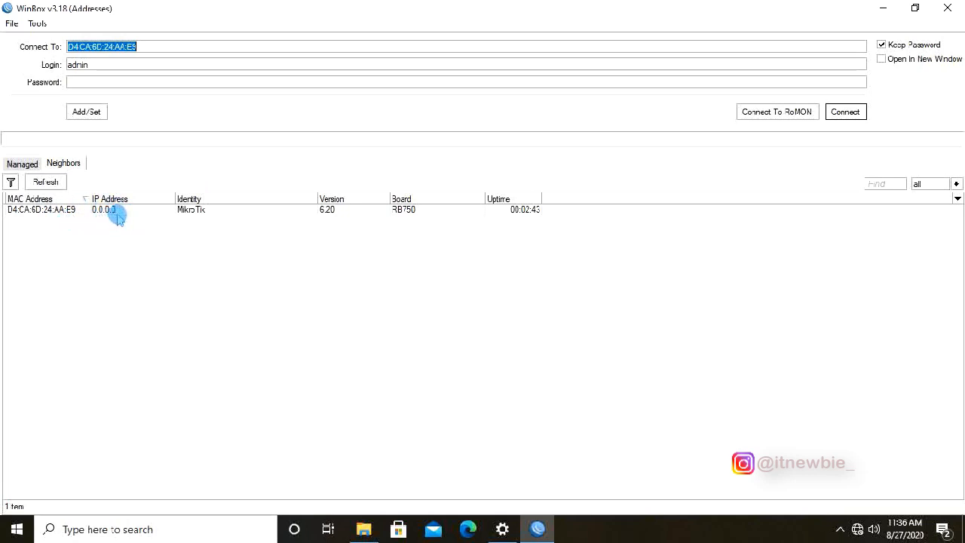
left_click(37, 210)
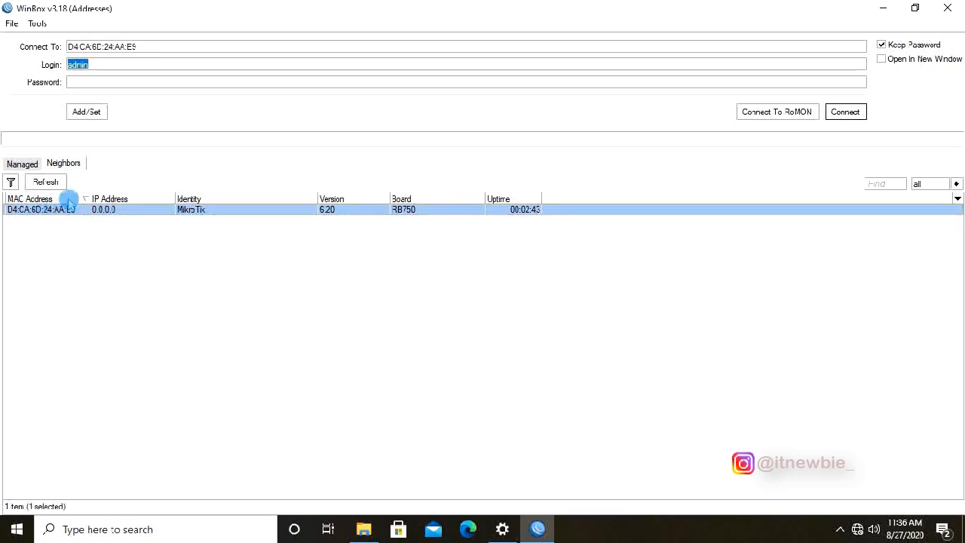
left_click(82, 83)
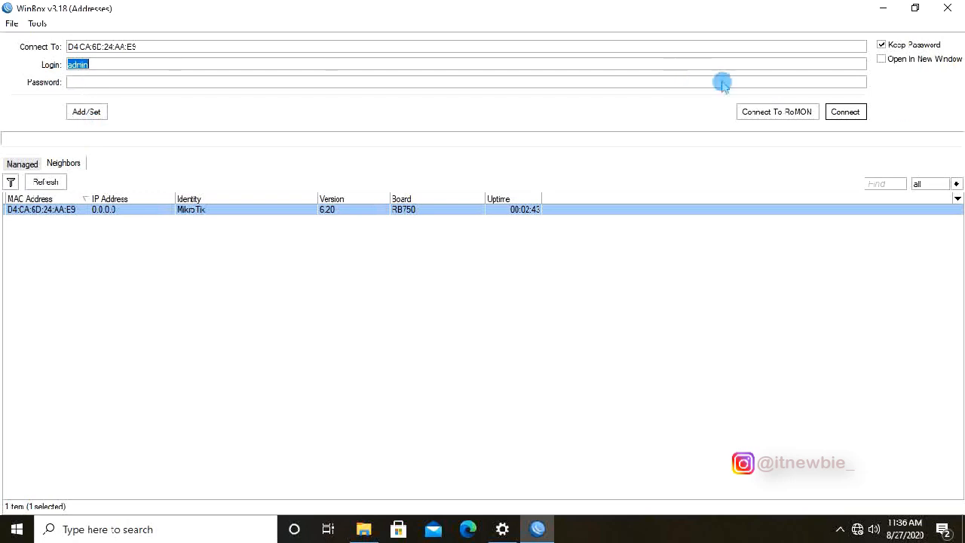
left_click(851, 112)
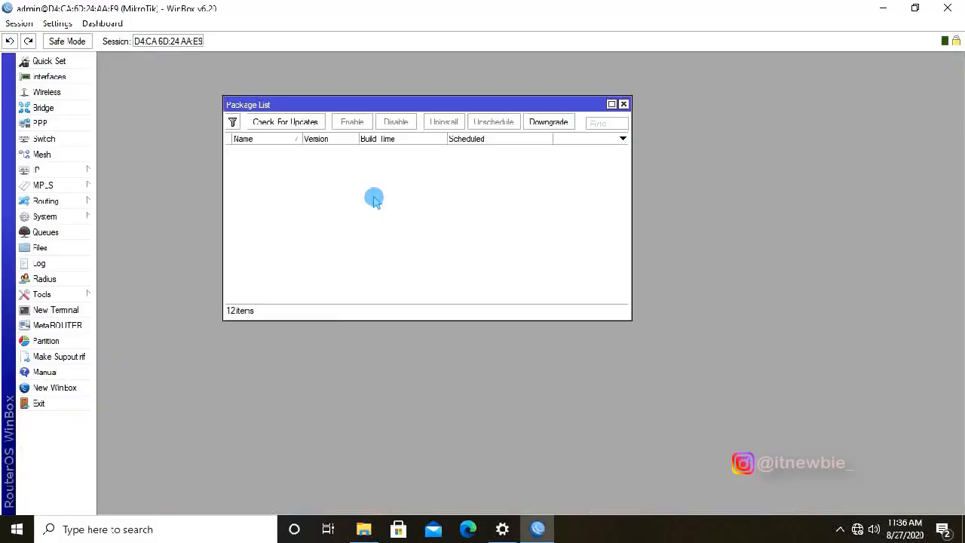
left_click(623, 103)
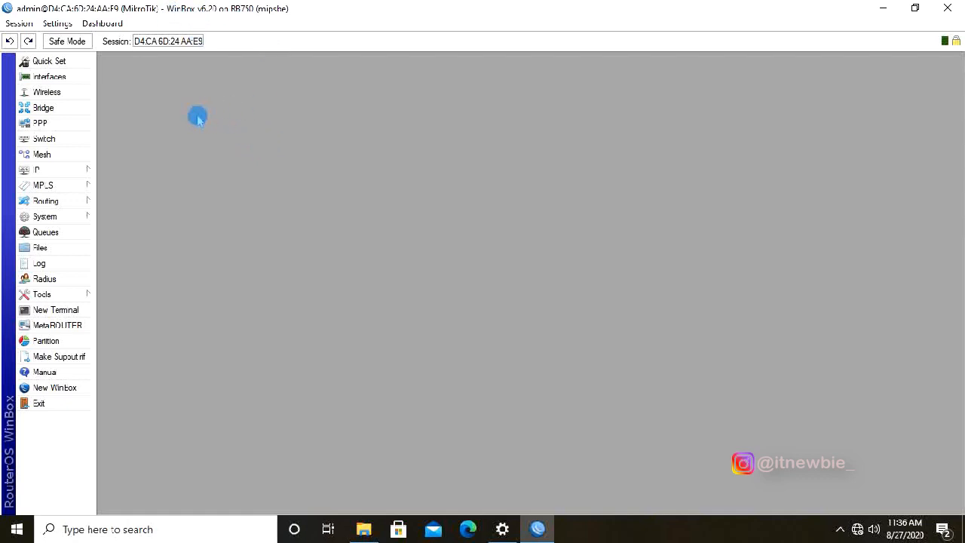
Rename the ether1 interface as ether1-Internet.
left_click(66, 80)
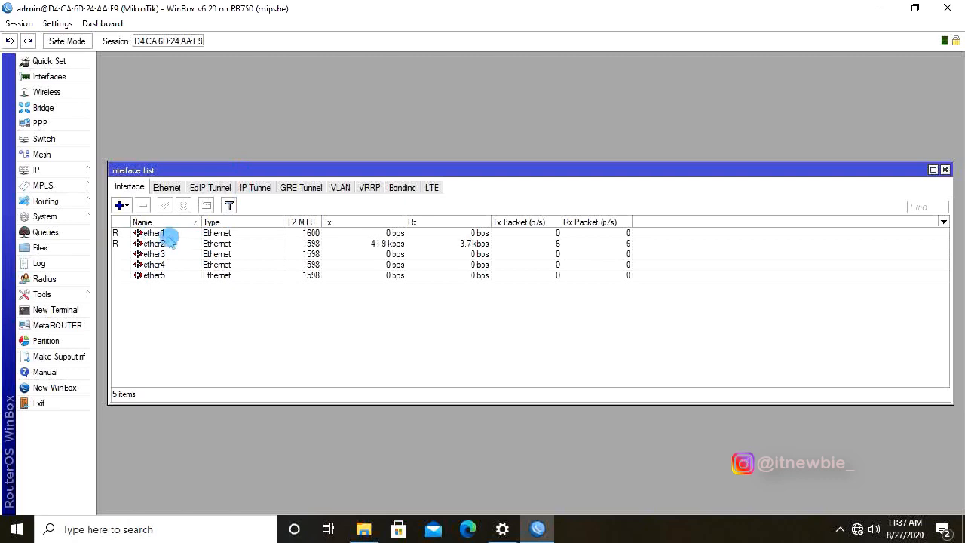
left_click(155, 234)
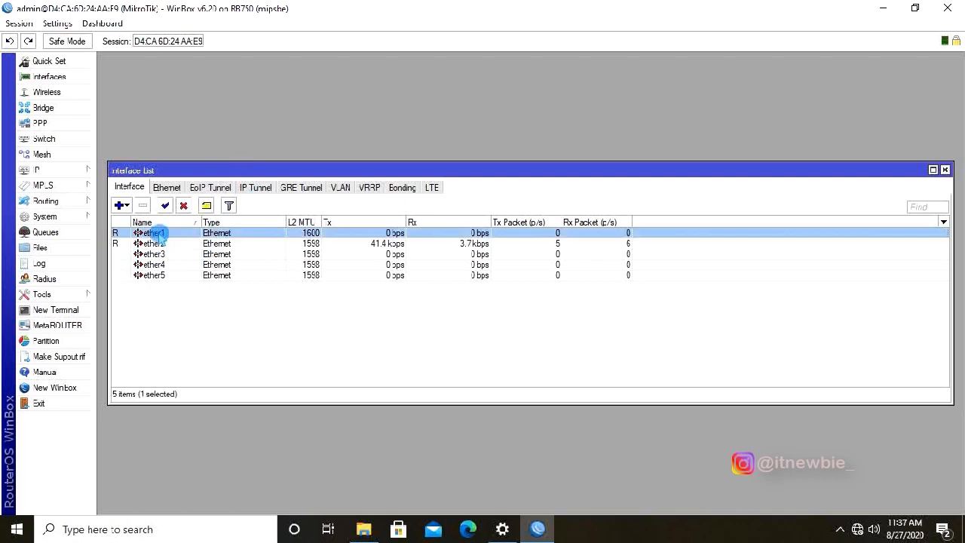
double_click(170, 236)
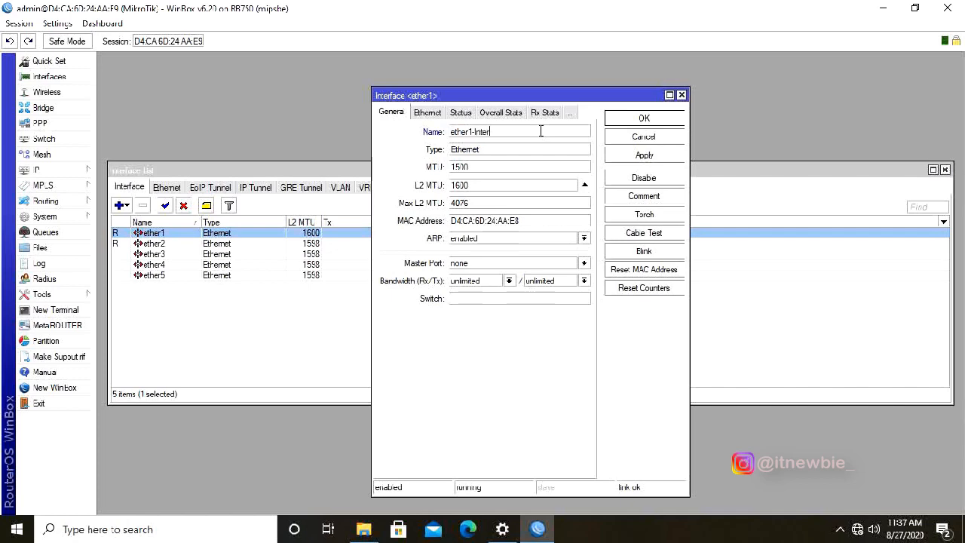
left_click(655, 156)
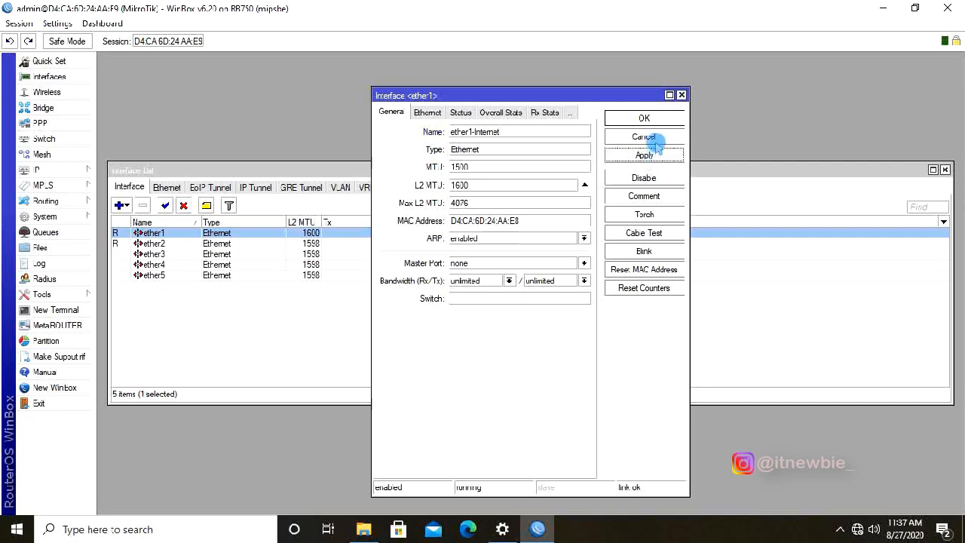
left_click(654, 119)
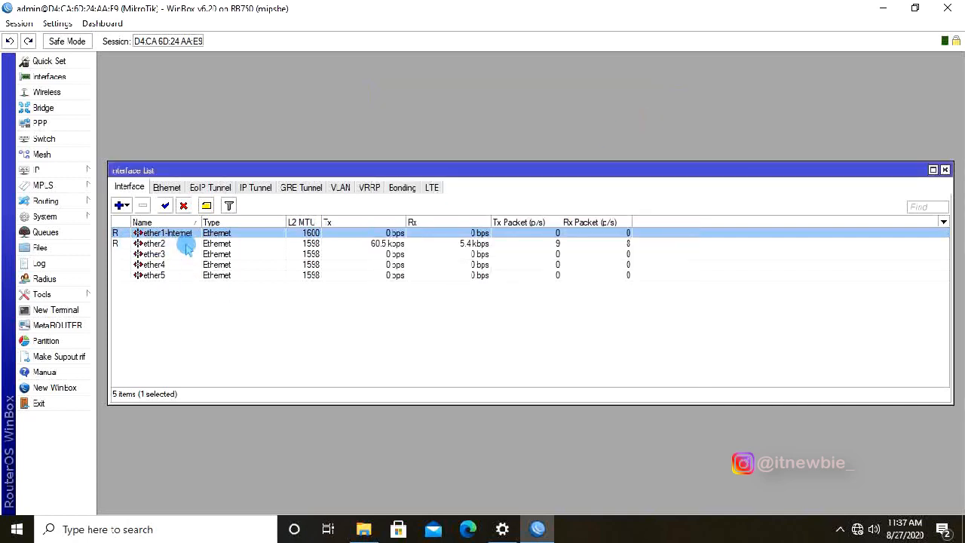
Rename the ether2 interface as ether2-LAN.
double_click(183, 245)
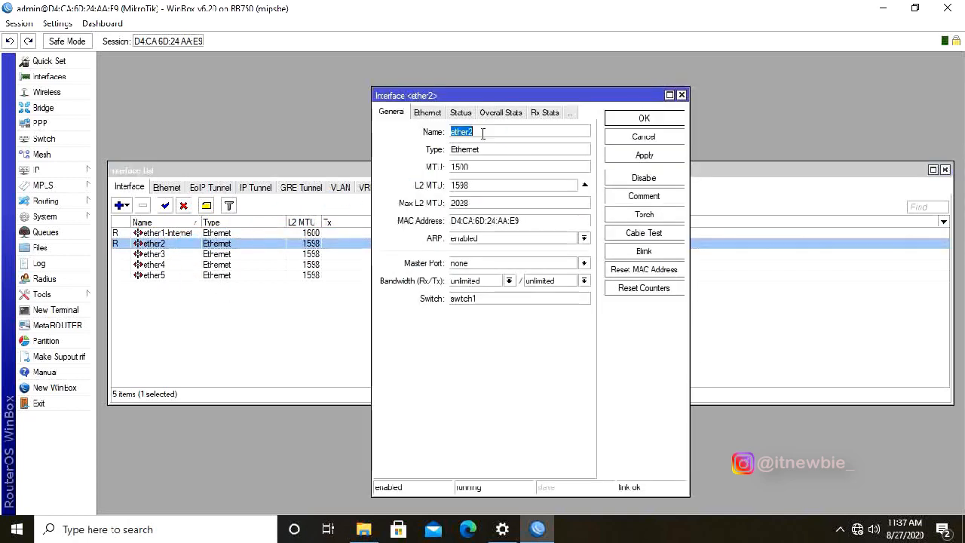
left_click(516, 132)
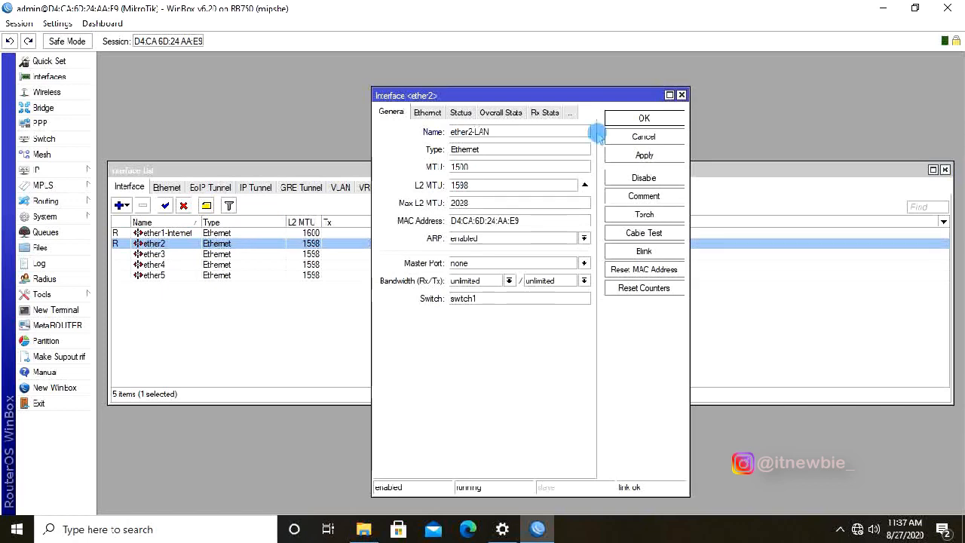
left_click(662, 120)
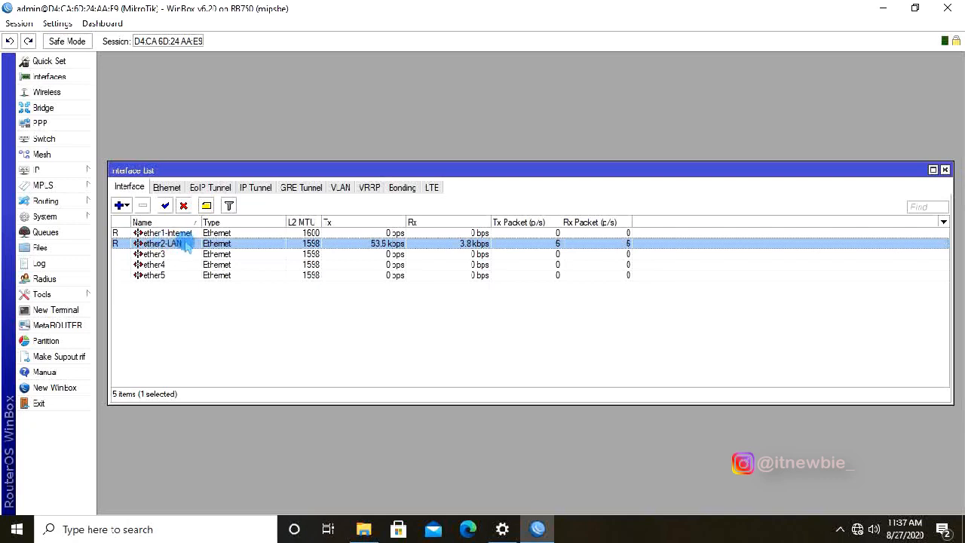
left_click_drag(482, 170, 480, 134)
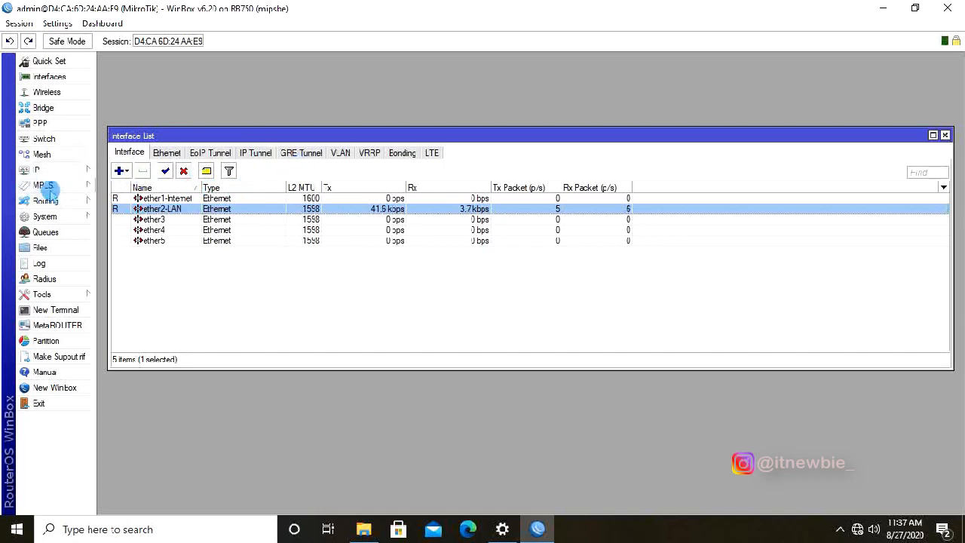
Add the IP address 10.20.30.2/24 to the ether1-Internet interface, leaving the network field blank.
left_click(57, 172)
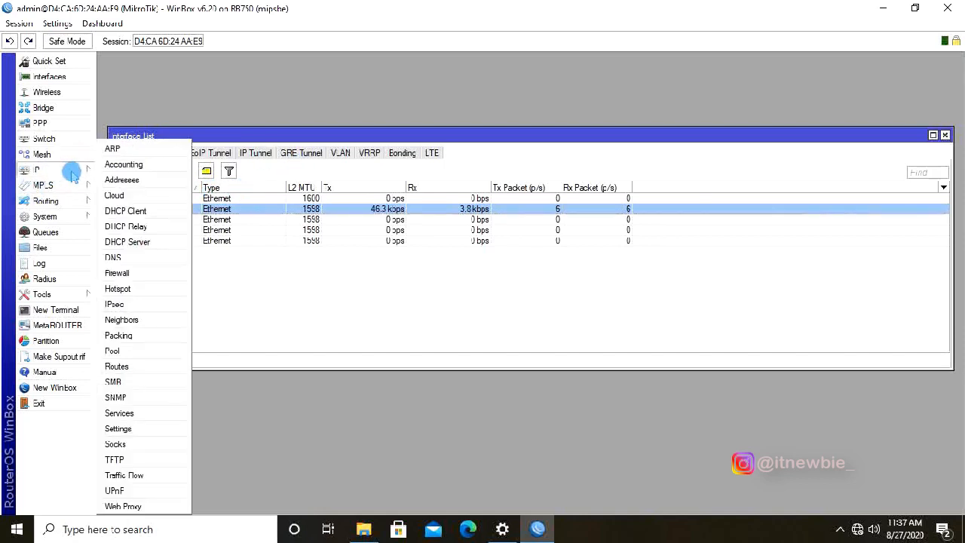
left_click(125, 181)
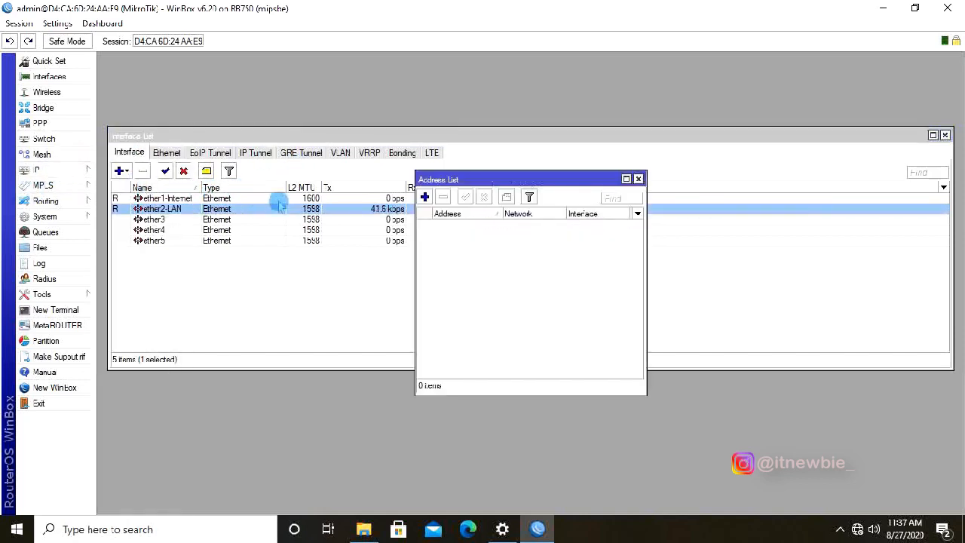
left_click_drag(474, 184, 426, 162)
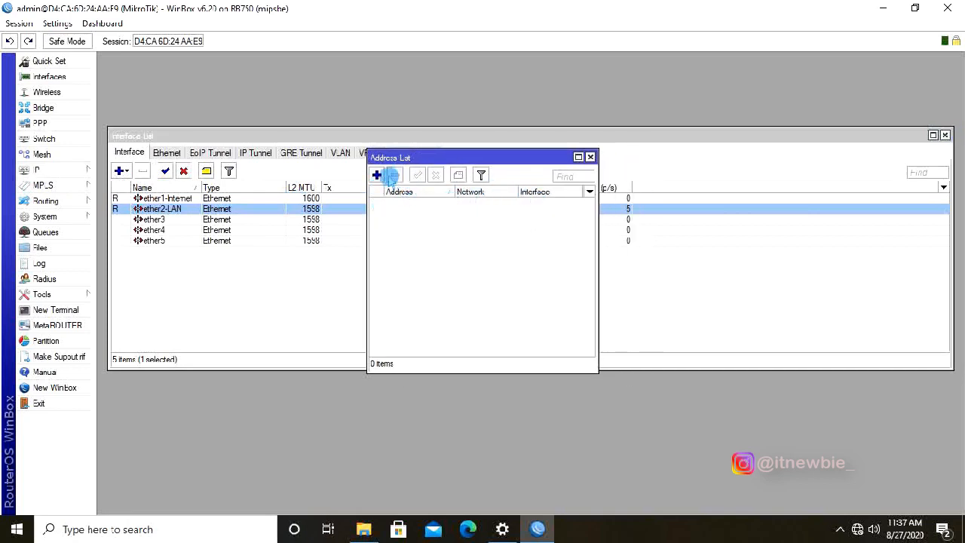
left_click(377, 175)
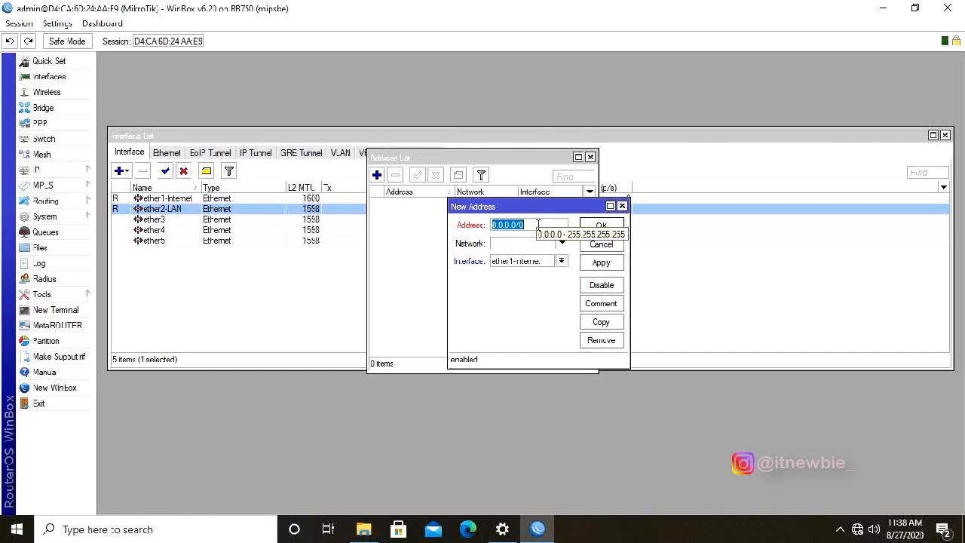
type("10")
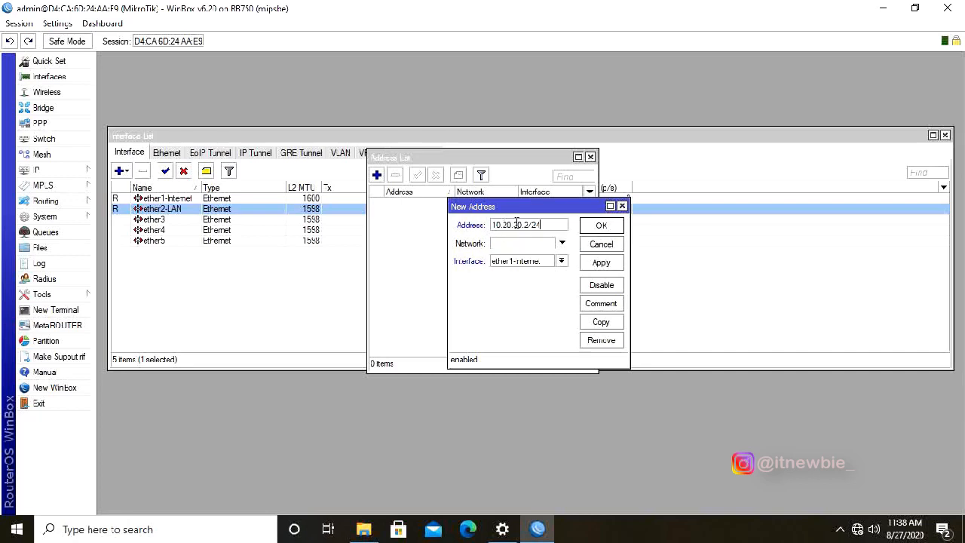
left_click(517, 241)
left_click(545, 262)
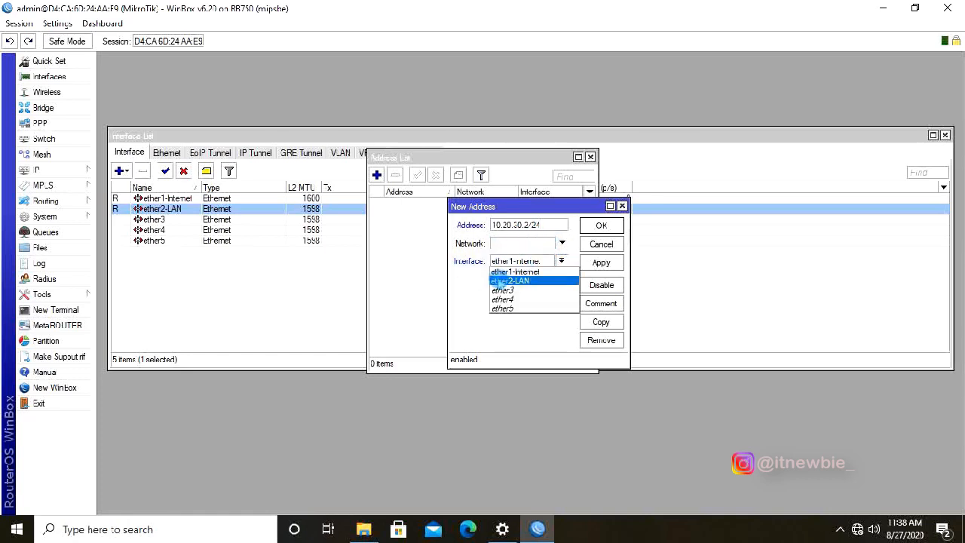
left_click(533, 273)
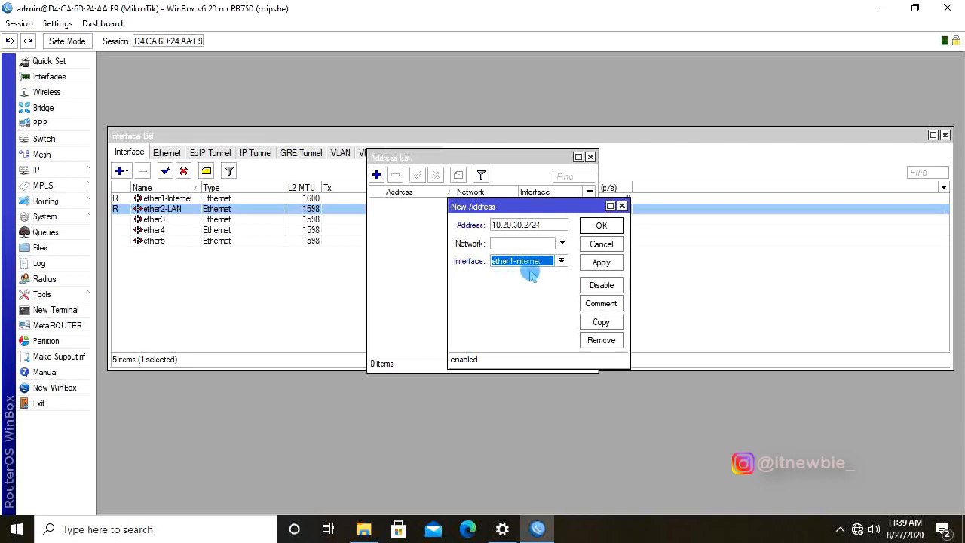
left_click(599, 263)
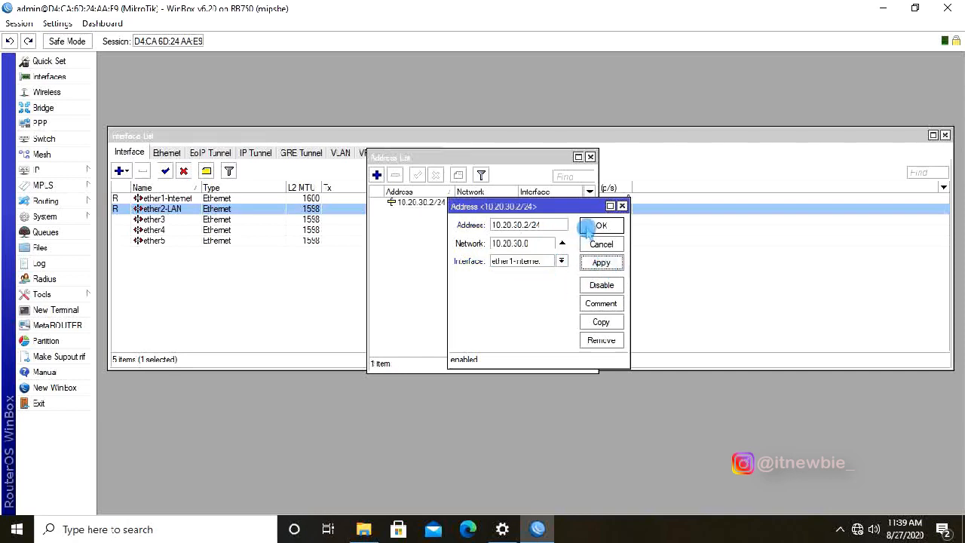
left_click(599, 226)
left_click_drag(598, 226, 650, 227)
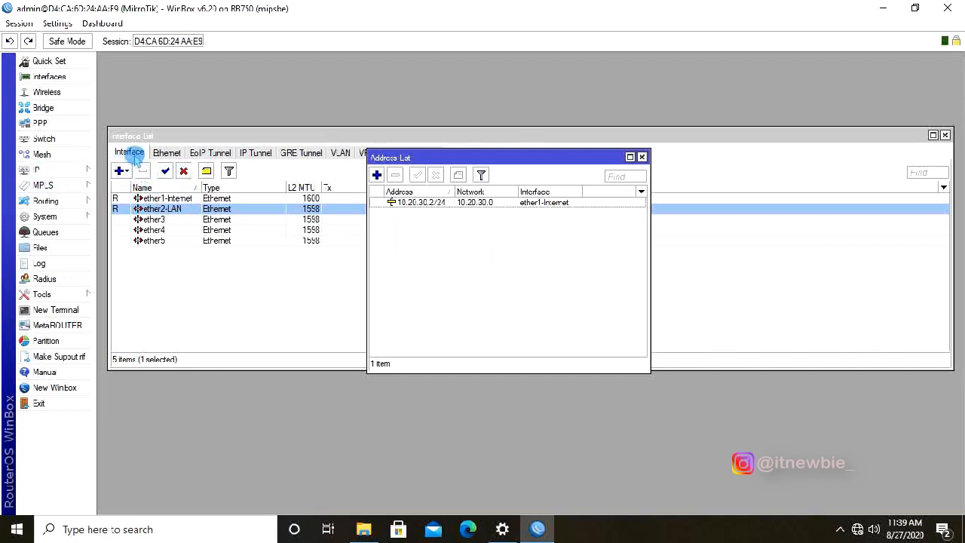
Add a default route for destination 0.0.0.0/0 with gateway 10.20.30.1.
left_click(66, 172)
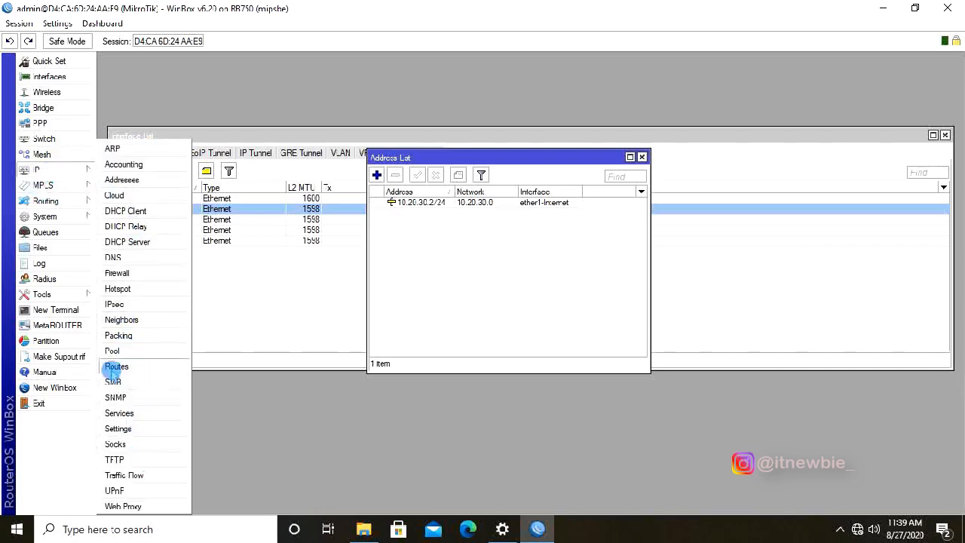
left_click(119, 367)
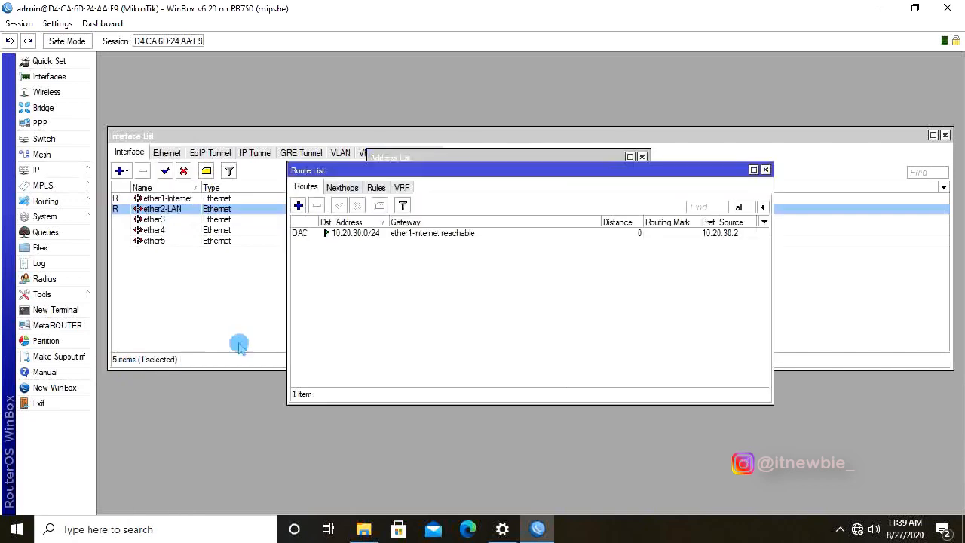
left_click(299, 207)
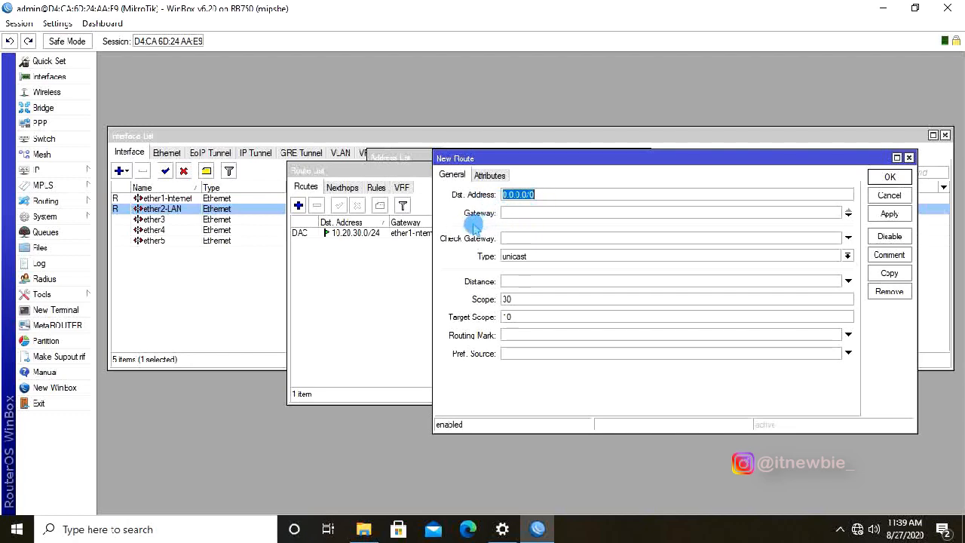
left_click(505, 215)
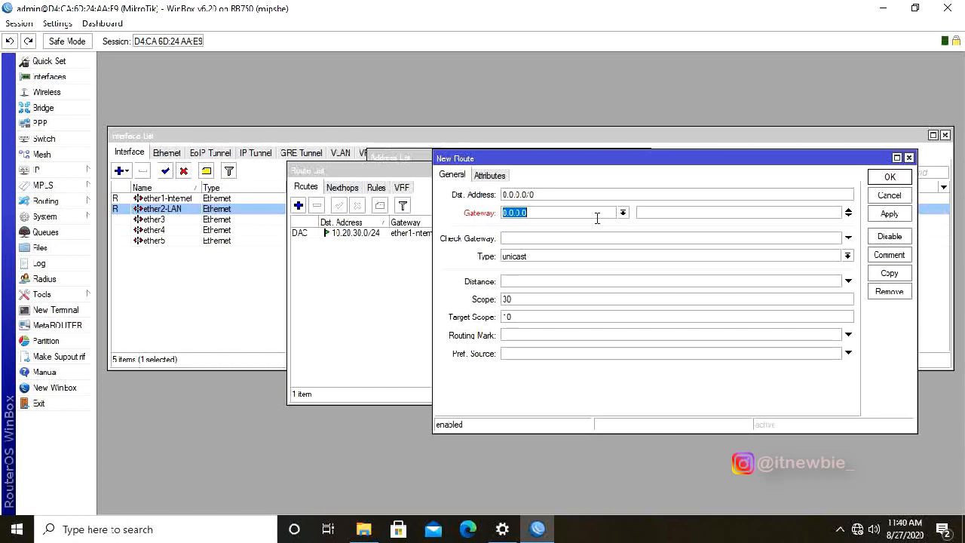
type("0.")
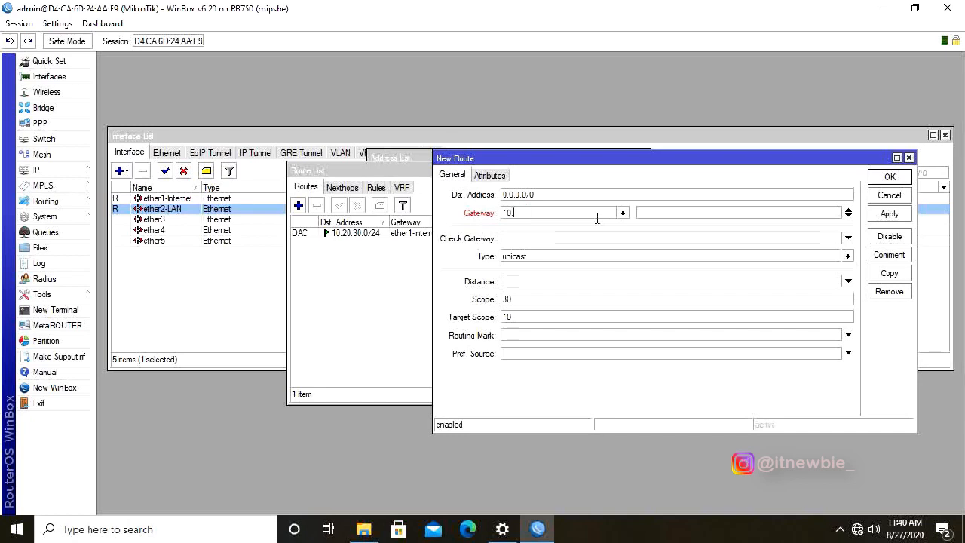
type("20.30.1")
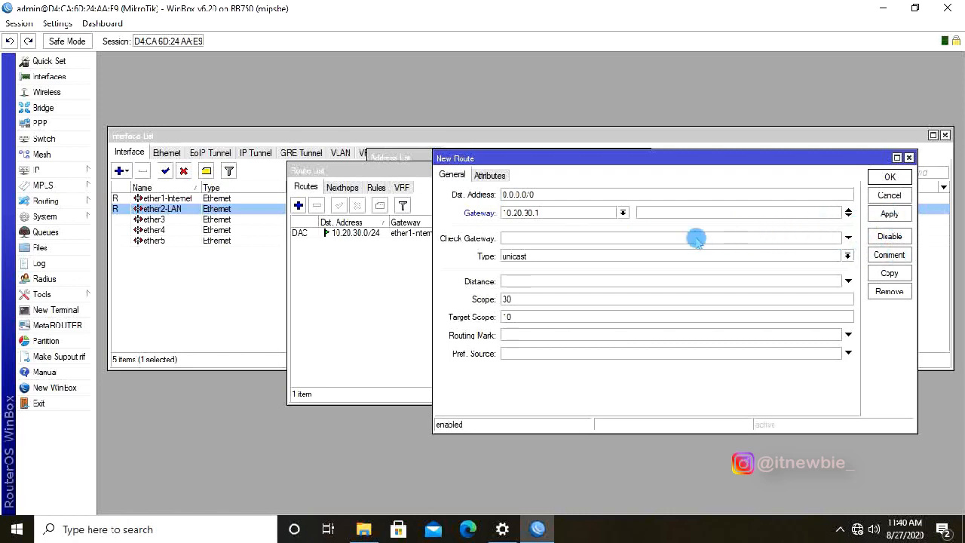
left_click(889, 216)
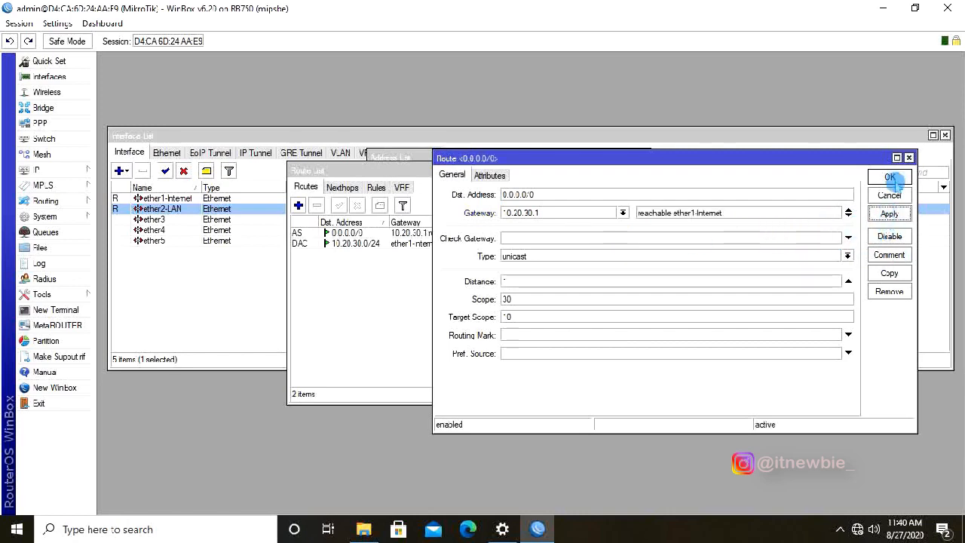
left_click(890, 176)
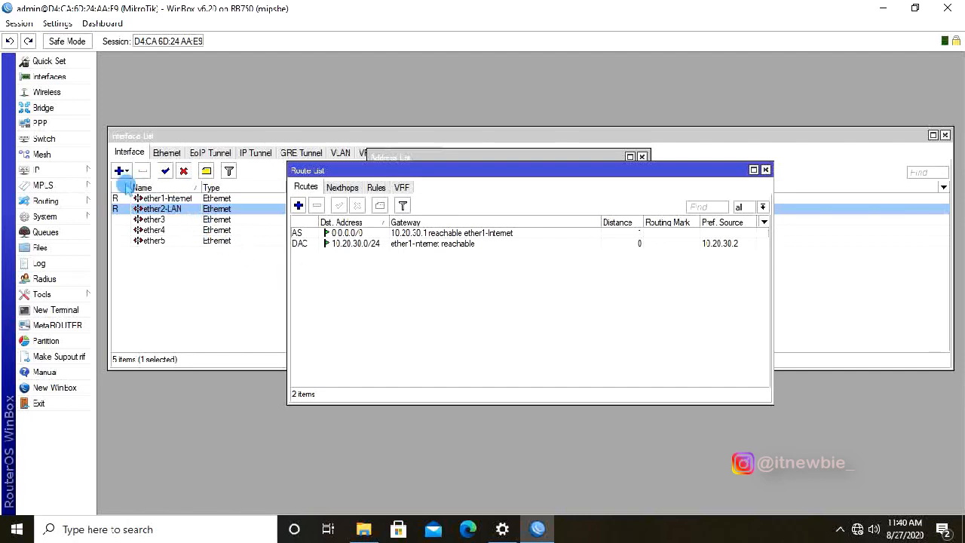
Set the router's DNS servers to 202.134.0.155 and 8.8.8.8, leaving remote requests disallowed.
left_click(61, 171)
left_click(119, 258)
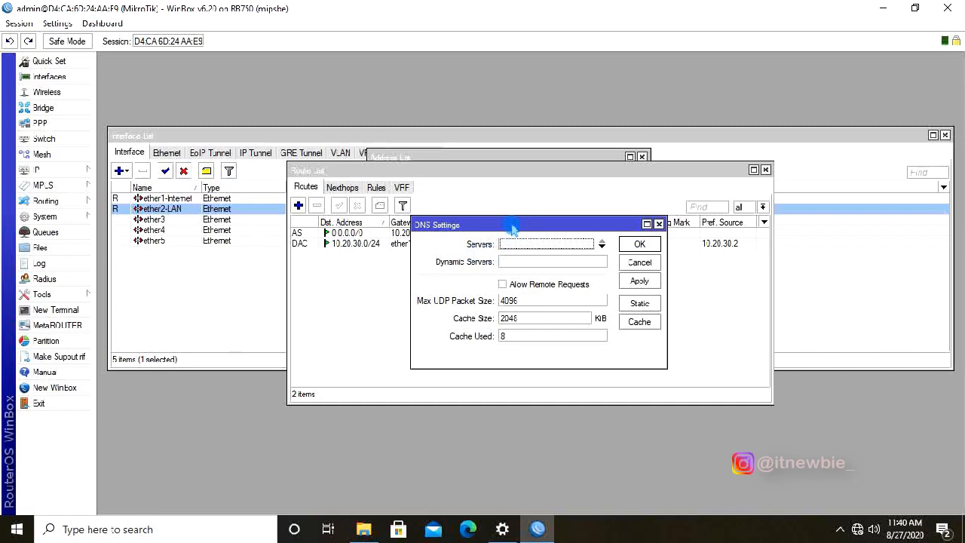
left_click_drag(512, 226, 473, 214)
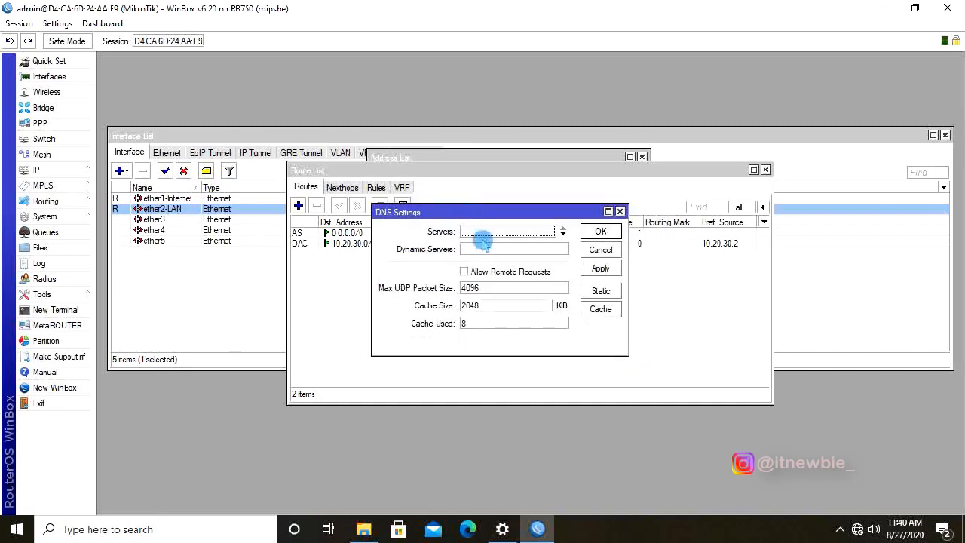
left_click(480, 232)
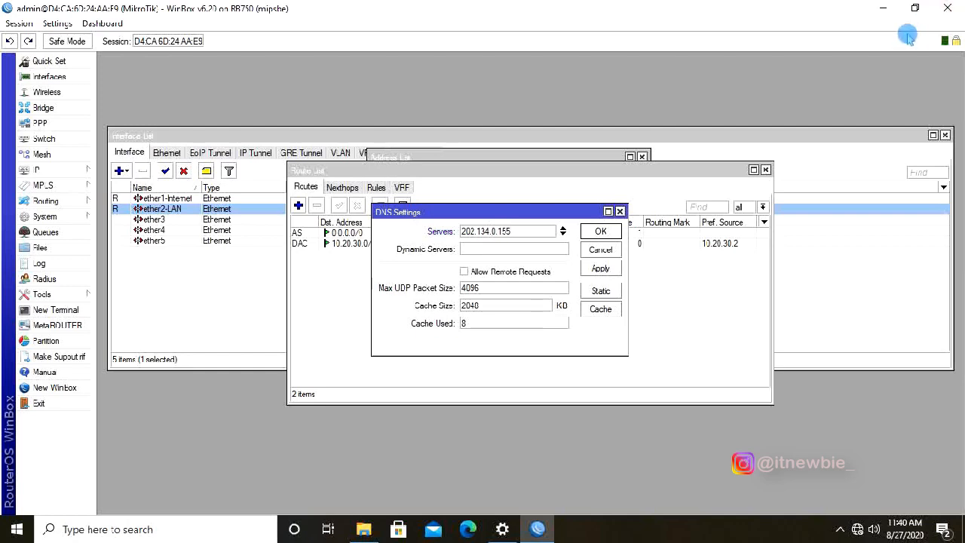
left_click(562, 234)
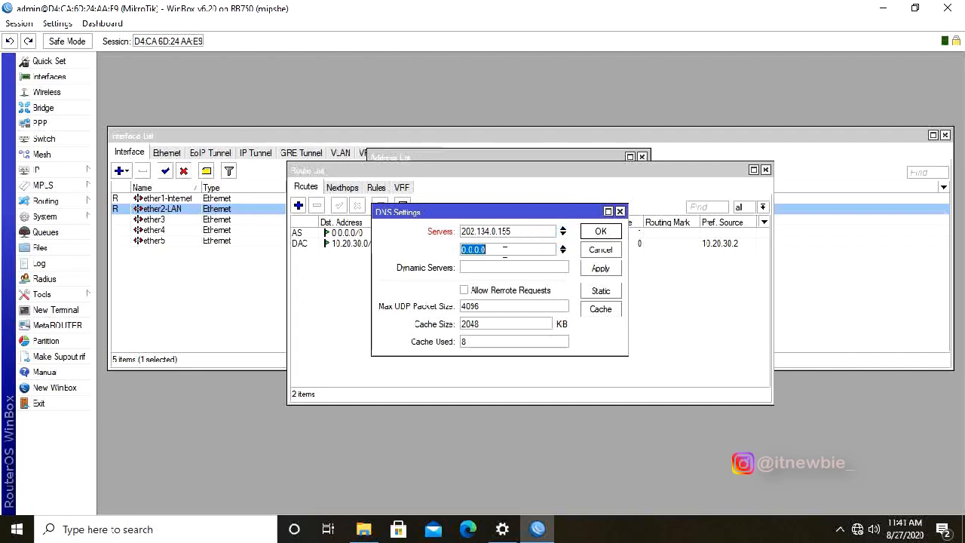
type("8.8.8.8")
left_click(600, 268)
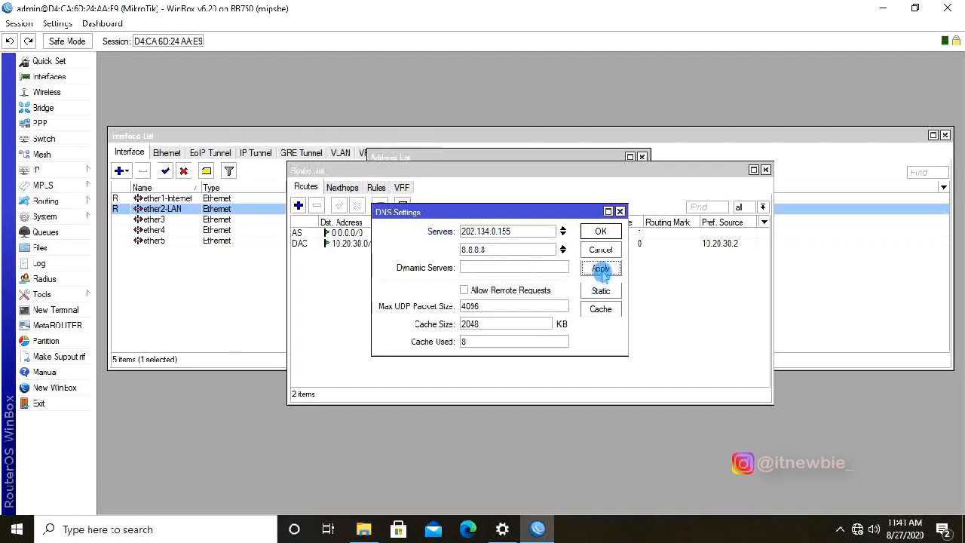
left_click(601, 232)
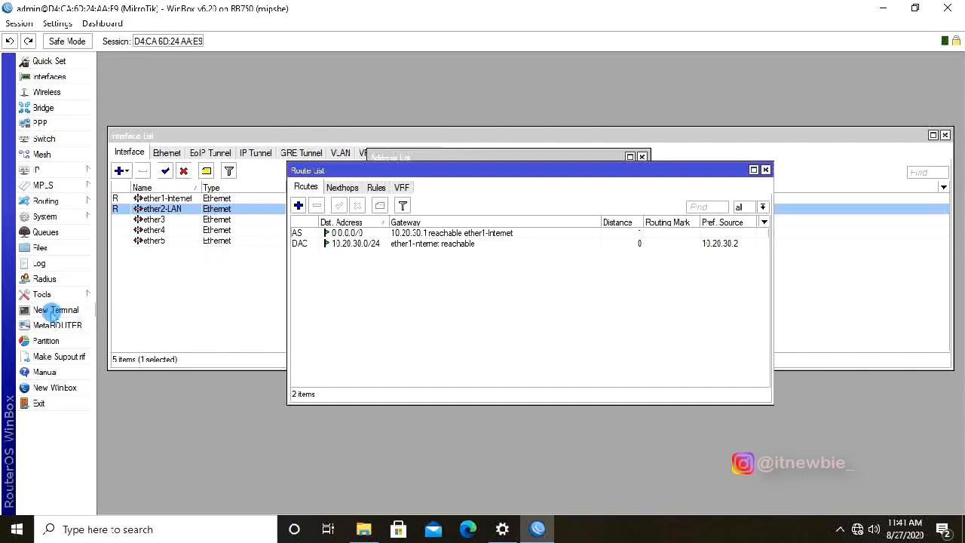
Ping google.com from a new router terminal to test the internet connection, stopping the ping after several replies.
left_click(66, 312)
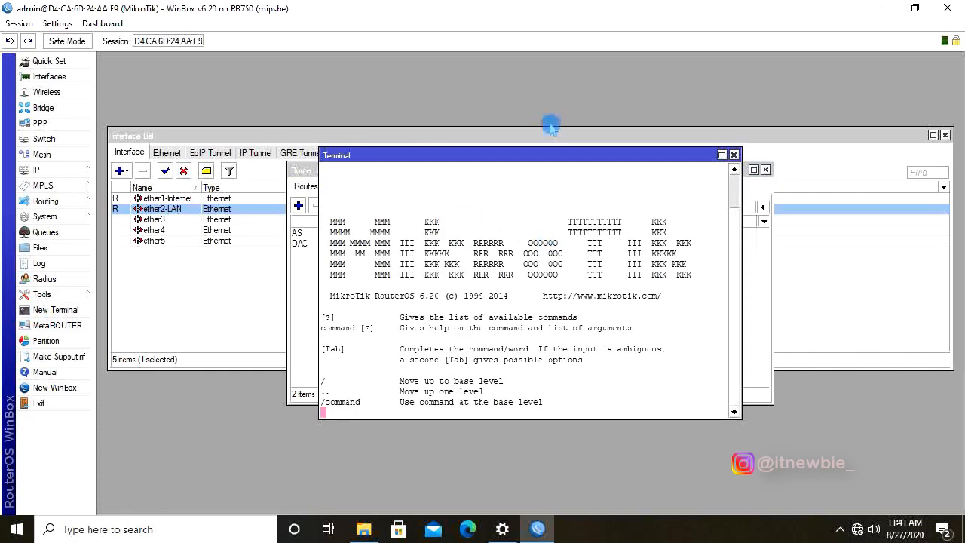
key("Return")
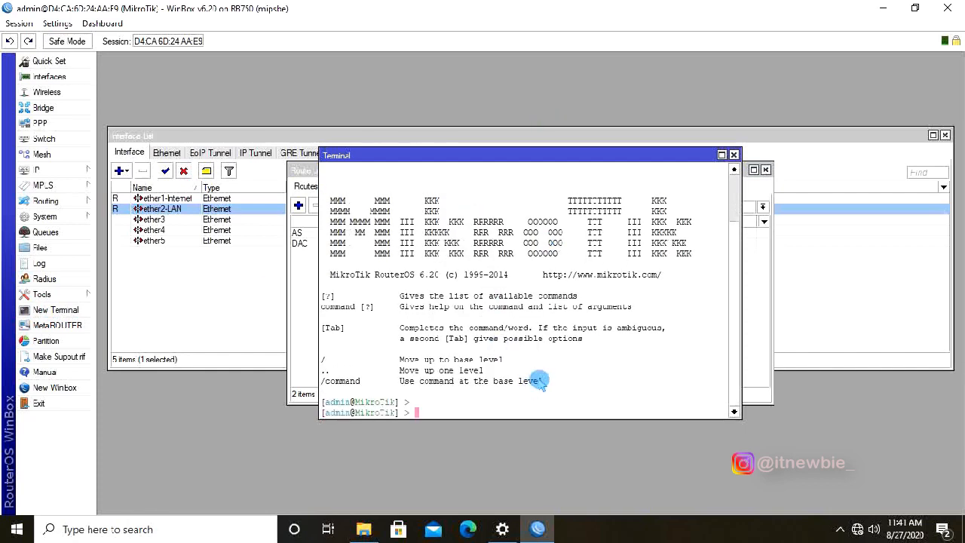
type("ping google.com")
key("Return")
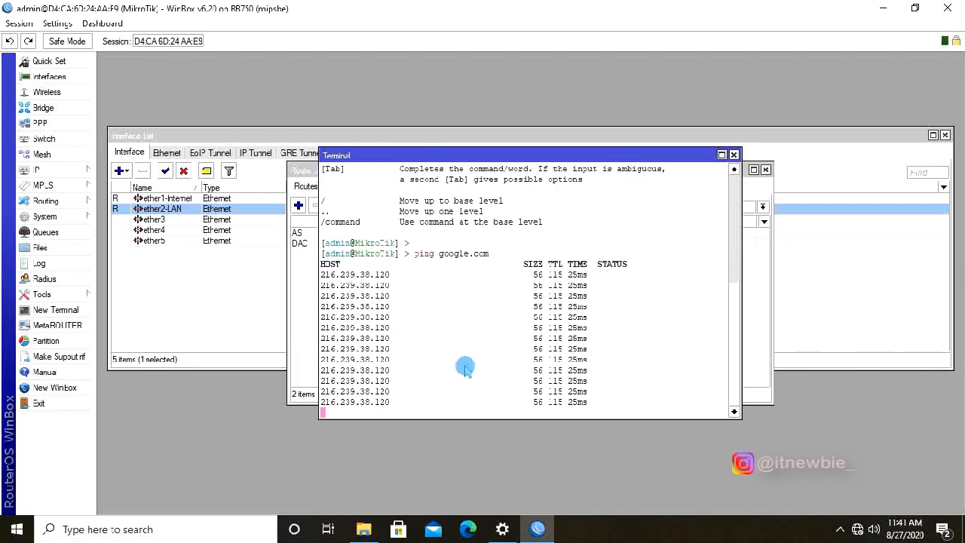
key("ctrl+c")
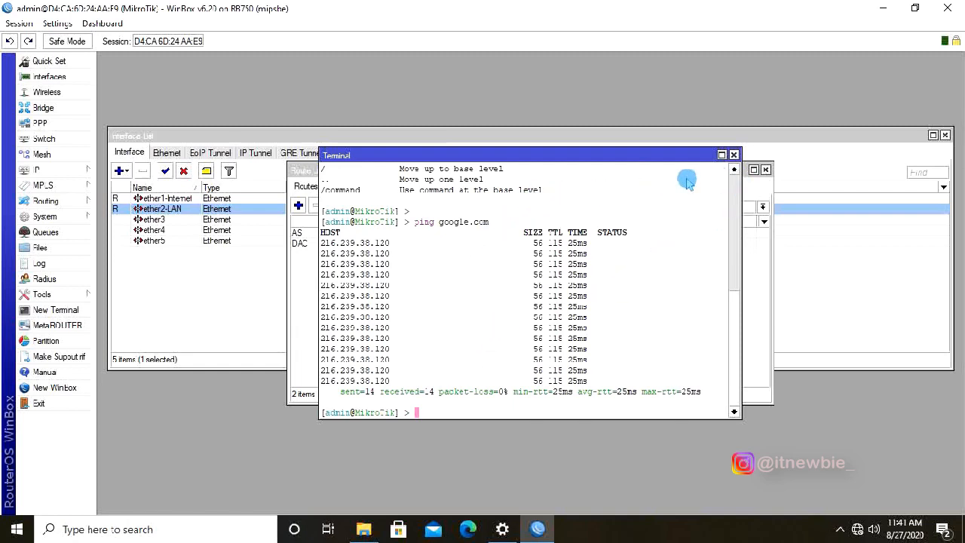
Close the Terminal, Route List and Address List windows, leaving only the Interface List open.
left_click(734, 155)
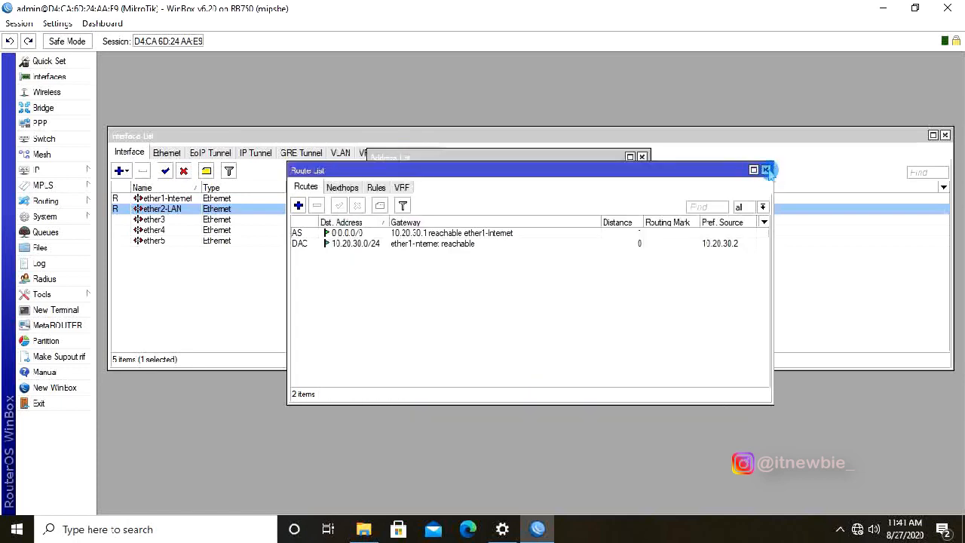
left_click(765, 169)
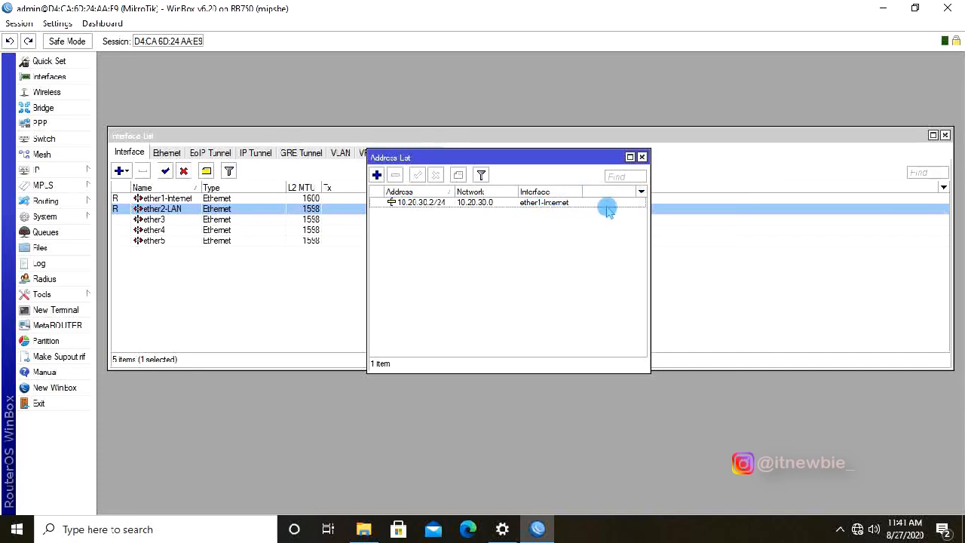
left_click(642, 157)
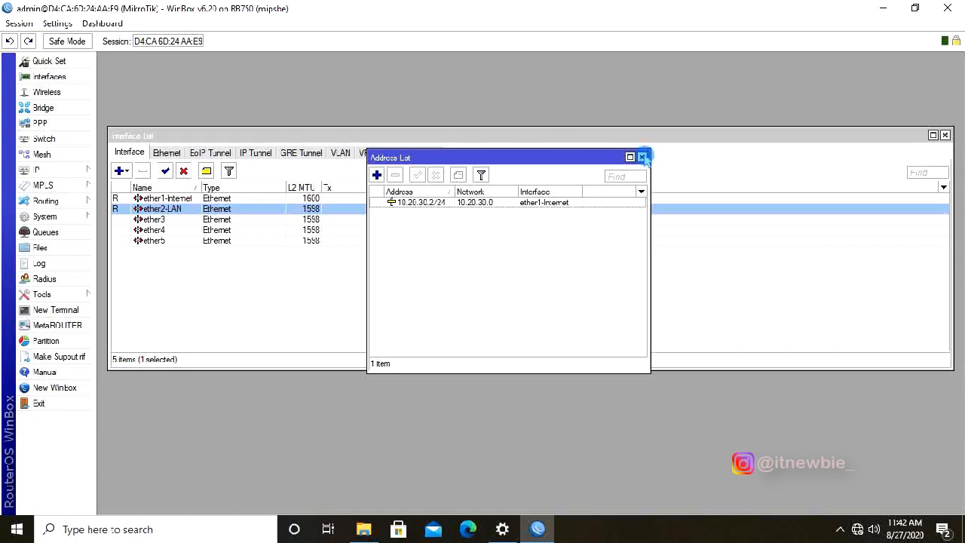
left_click(643, 157)
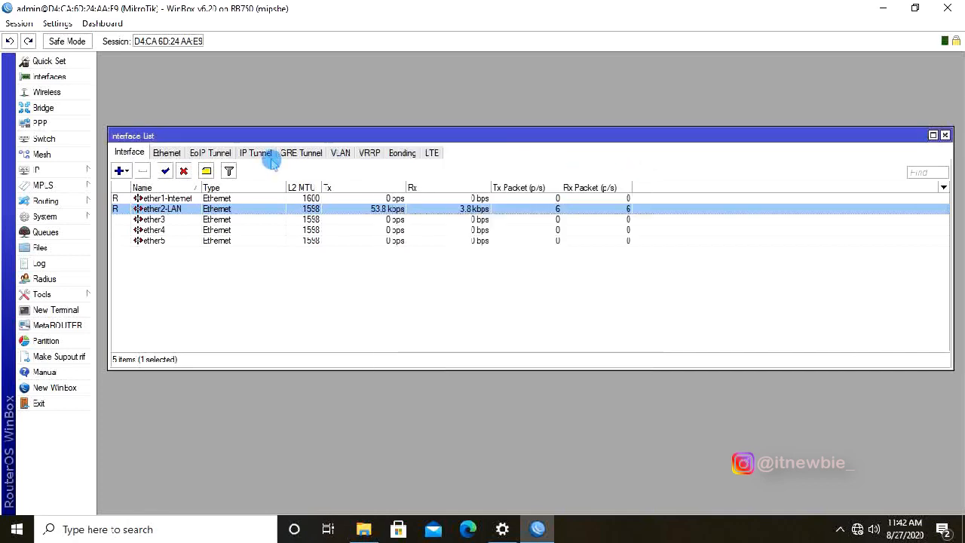
Add the IP address 192.168.10.1/24 to the ether2-LAN interface, leaving the network field blank.
left_click(62, 172)
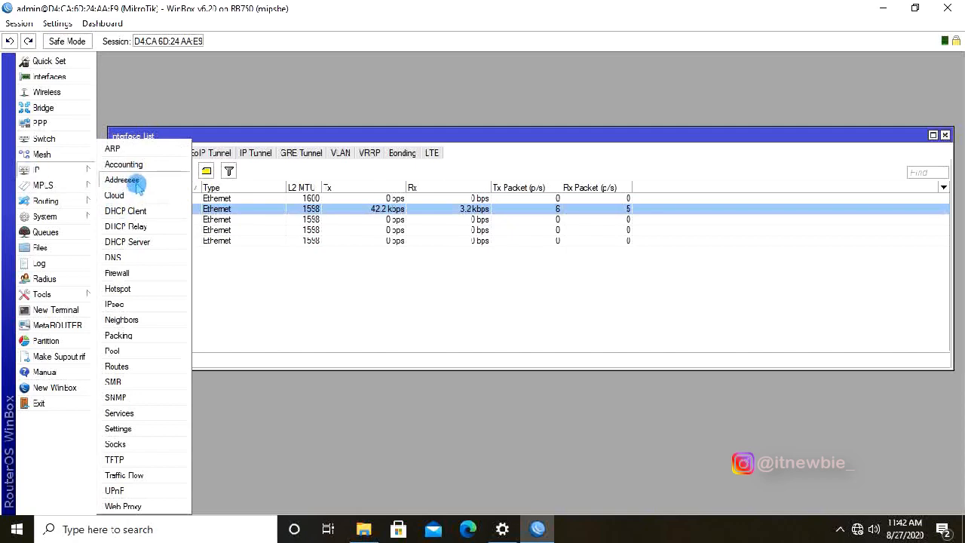
left_click(126, 181)
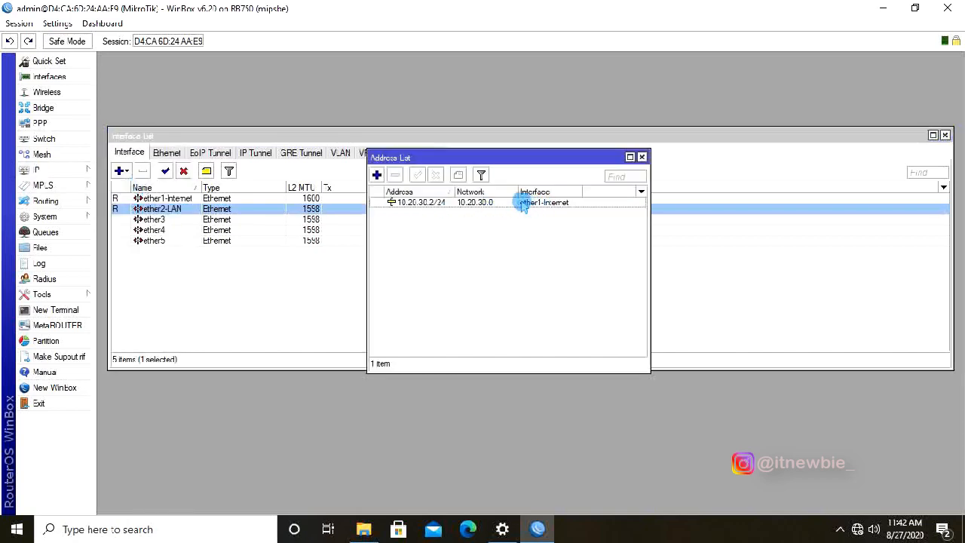
left_click(377, 175)
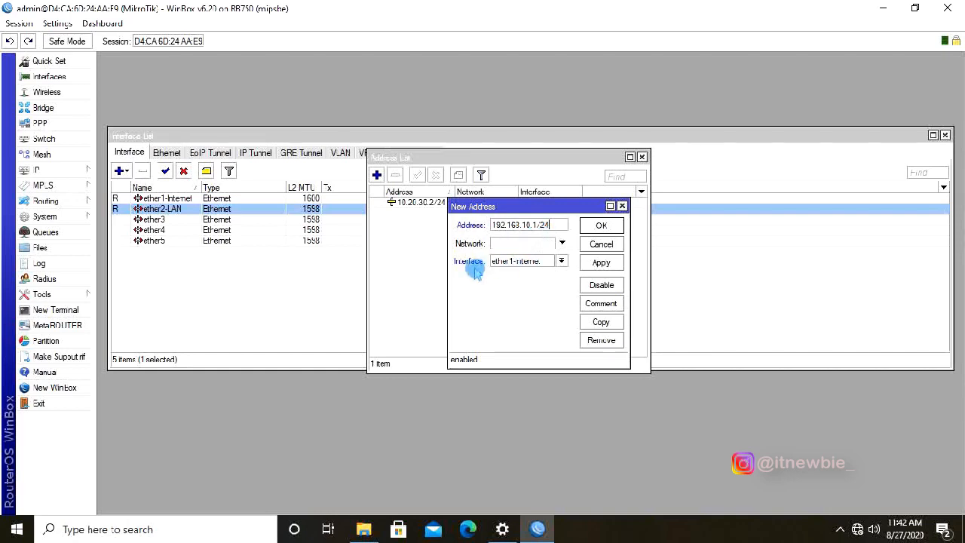
left_click(526, 264)
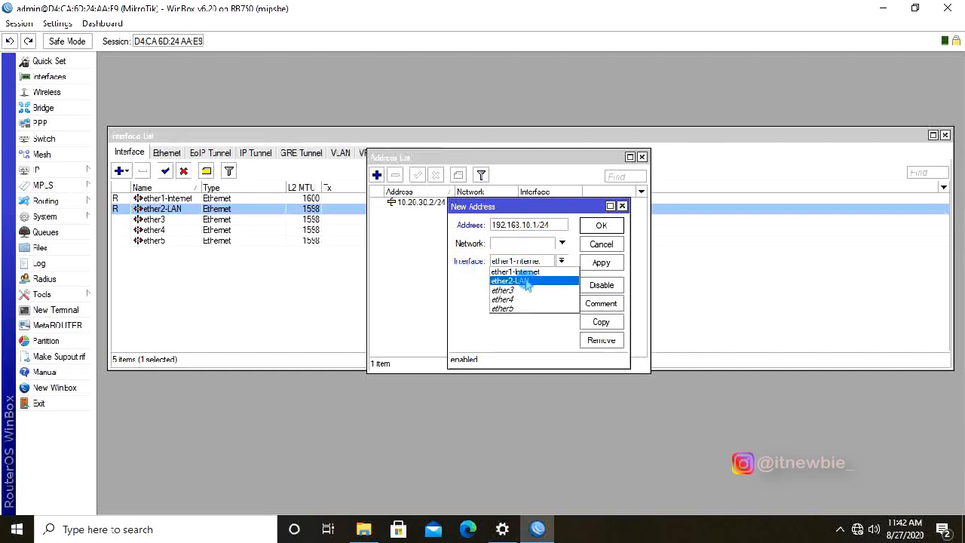
left_click(530, 283)
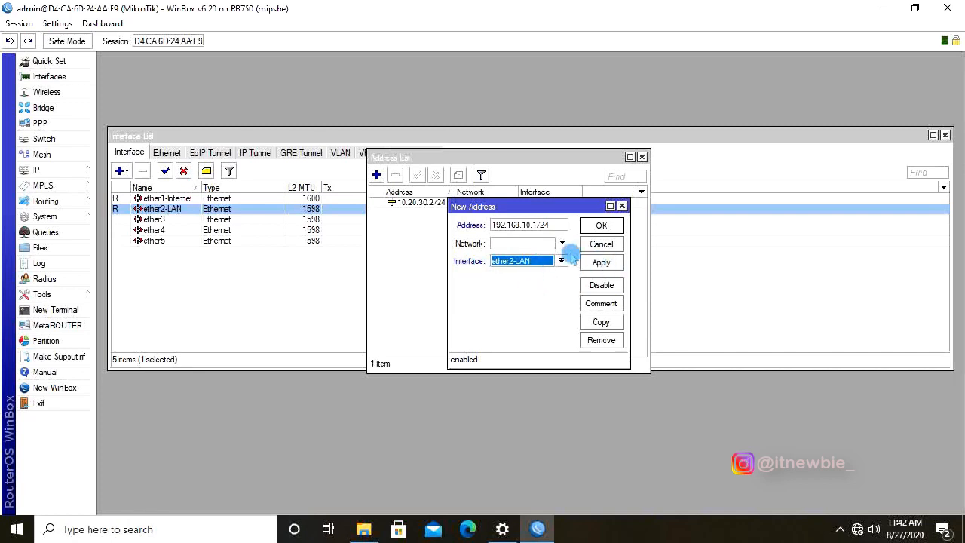
left_click(601, 264)
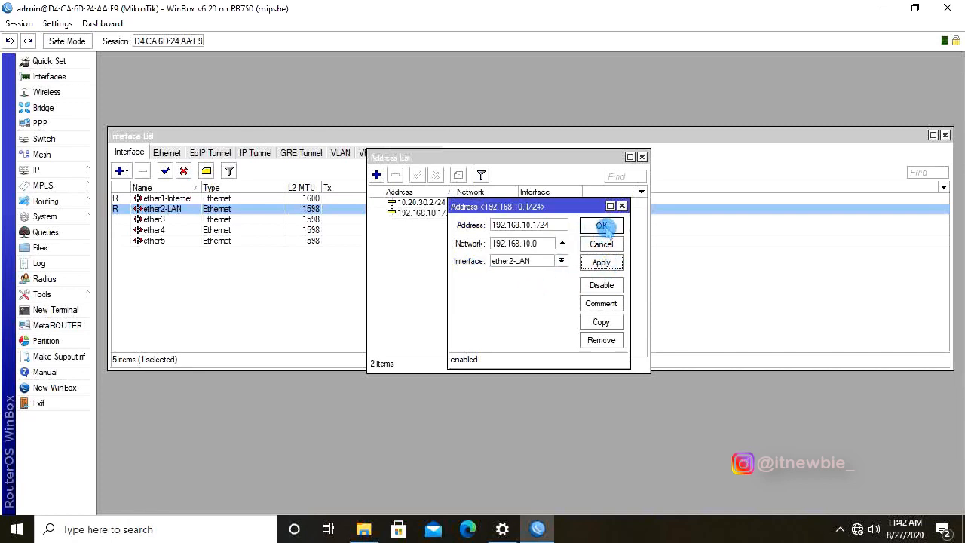
left_click(603, 225)
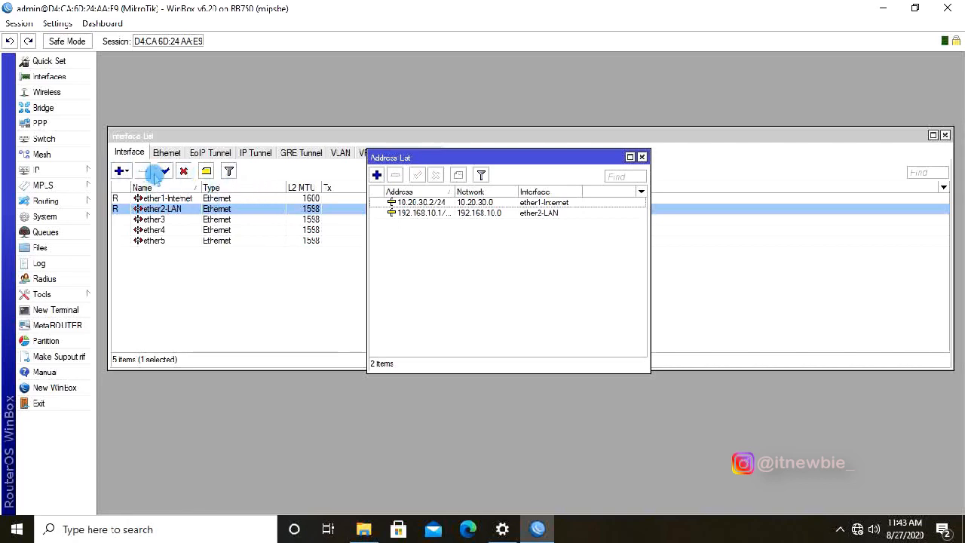
Start a new firewall NAT rule with chain srcnat and out interface ether1-Internet.
left_click(85, 173)
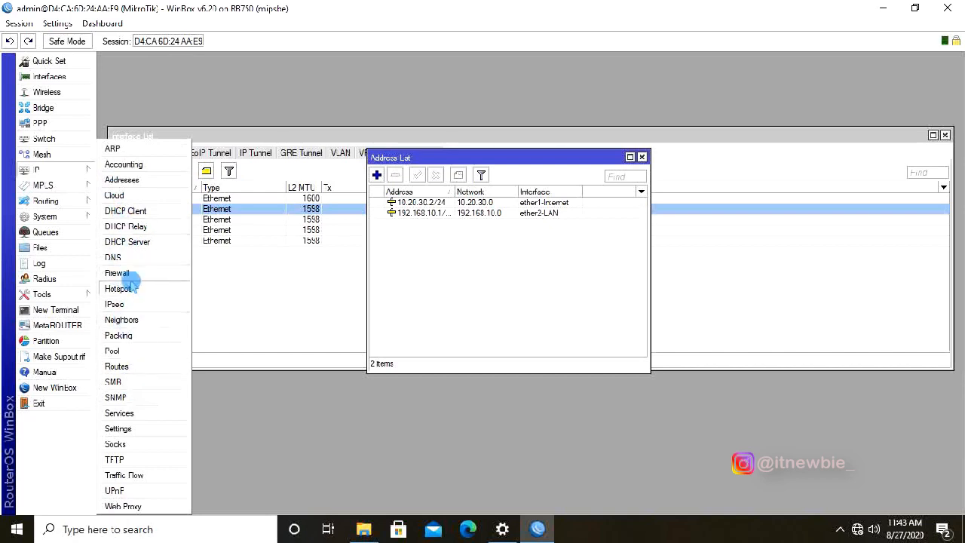
left_click(126, 277)
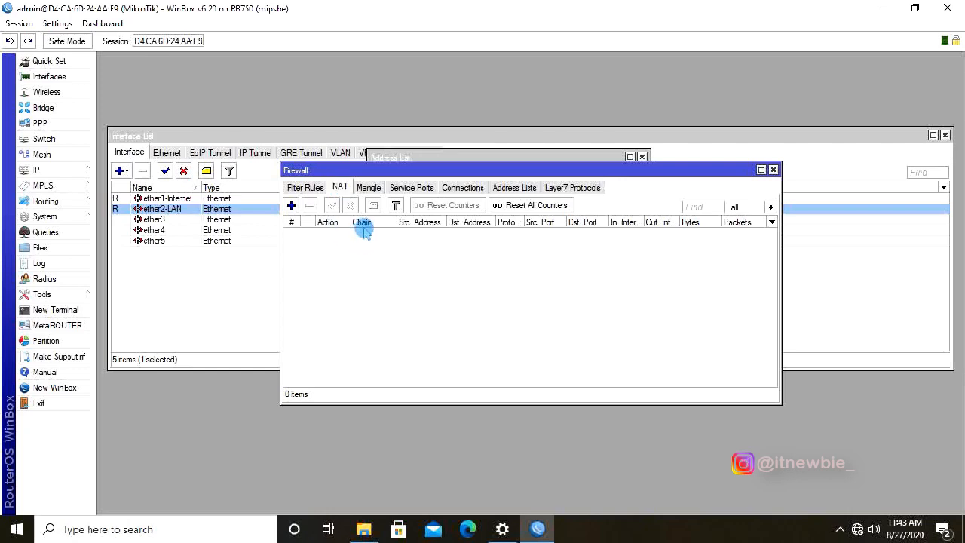
left_click(291, 205)
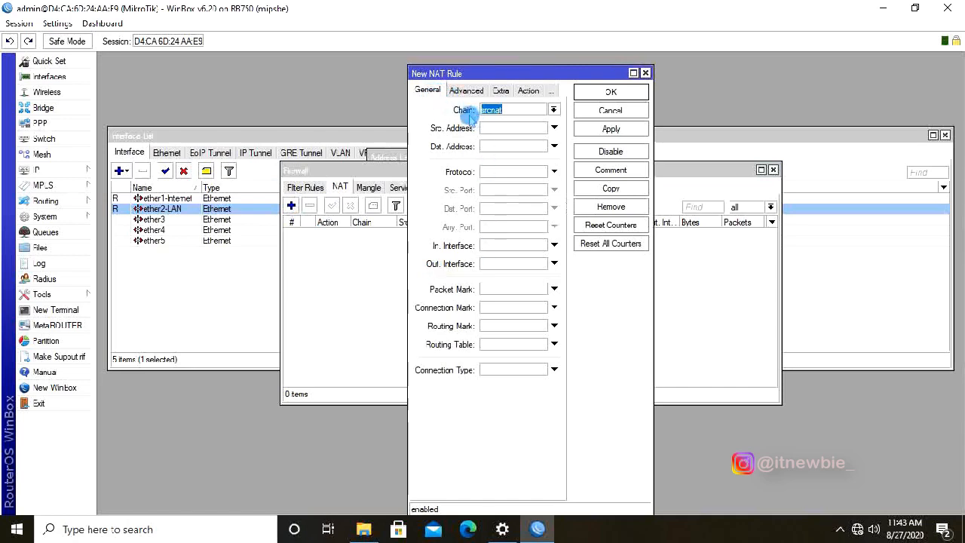
left_click(554, 110)
left_click(495, 131)
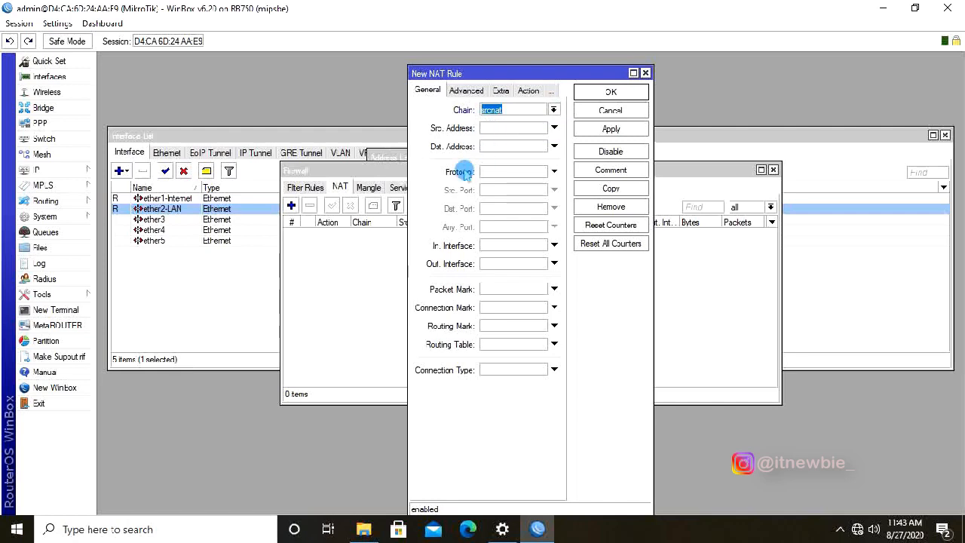
left_click(499, 264)
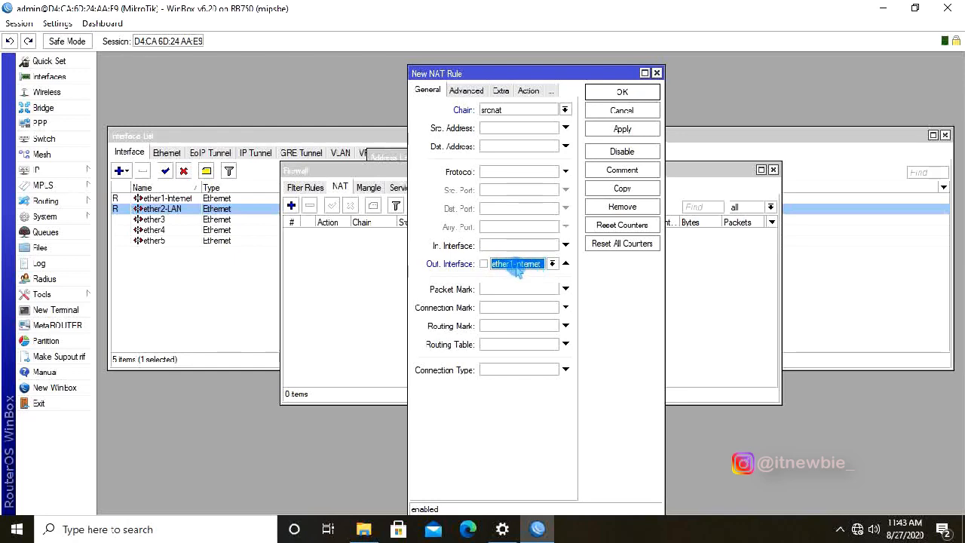
Set the NAT rule's action to masquerade and save the rule.
left_click(527, 91)
left_click(503, 113)
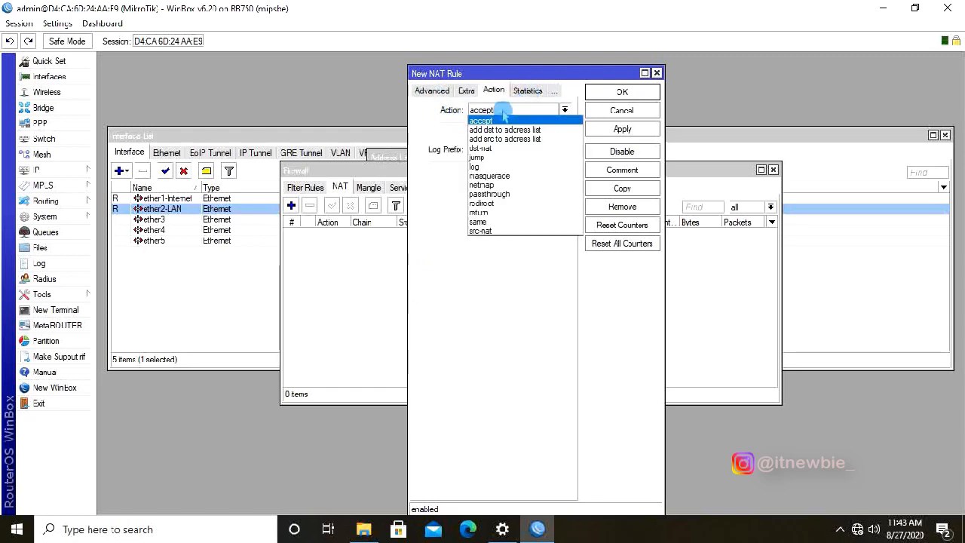
left_click(509, 178)
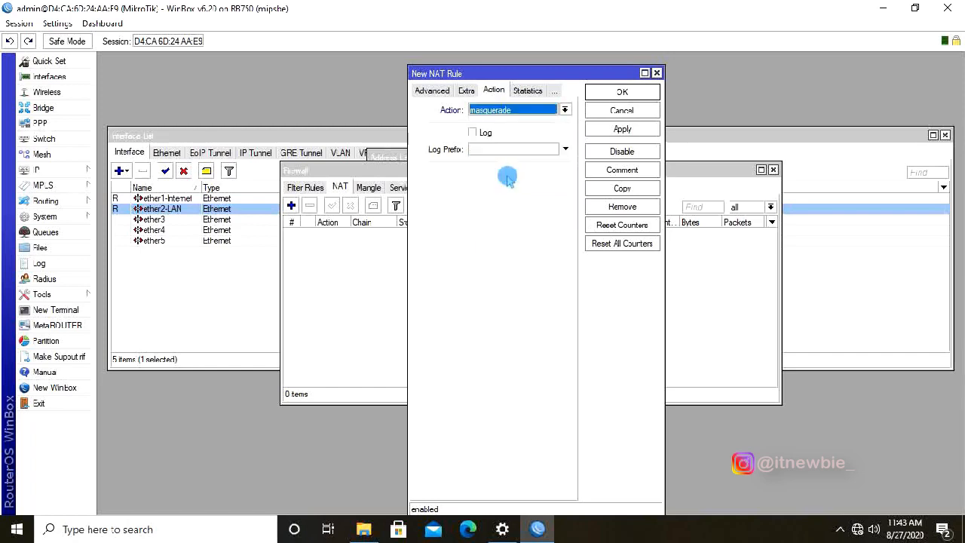
left_click(643, 130)
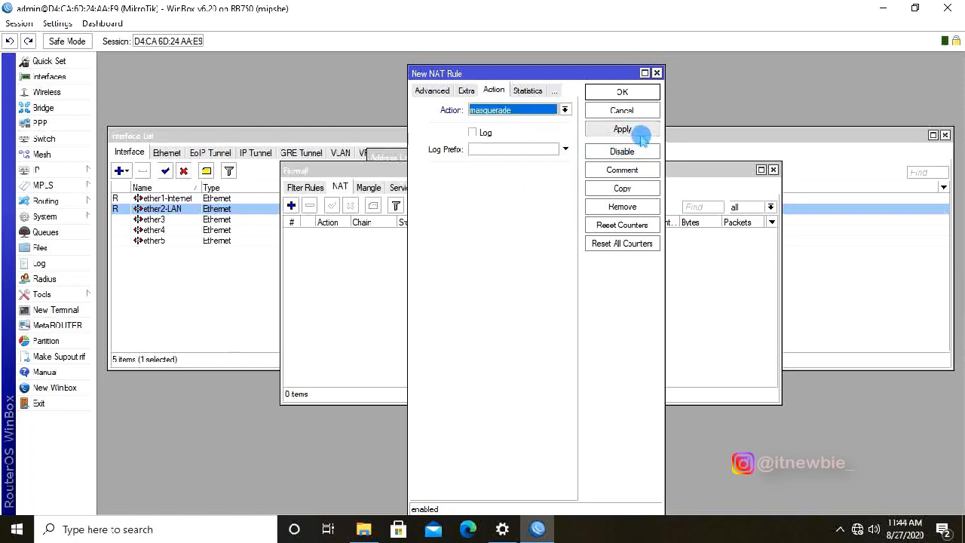
left_click(635, 93)
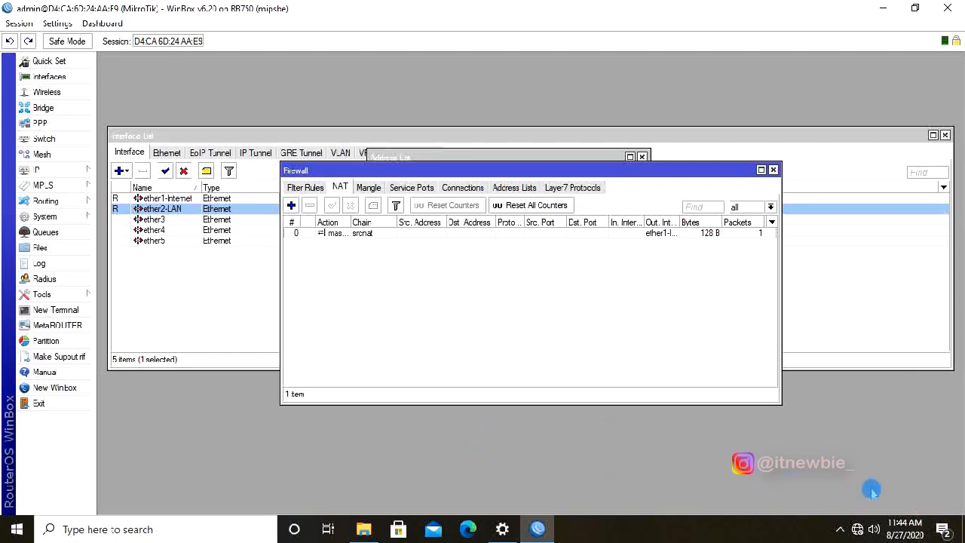
Switch to the Windows network settings and open the Network Connections list of the computer's Ethernet adapters.
mouse_move(860, 528)
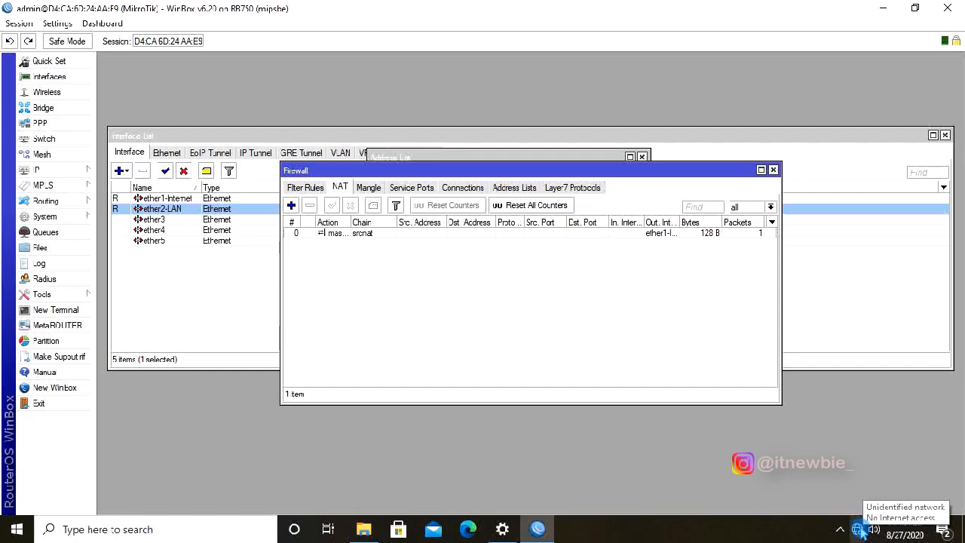
right_click(859, 528)
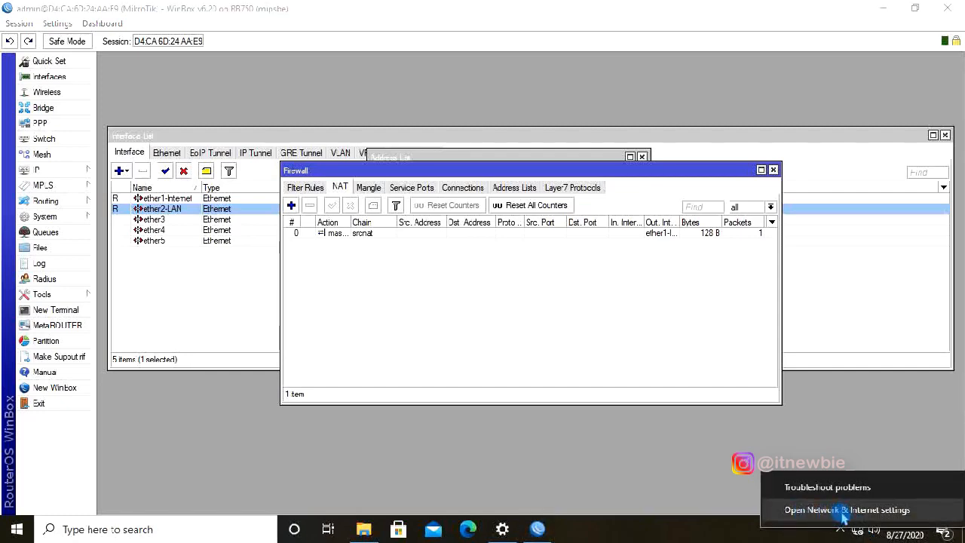
left_click(844, 510)
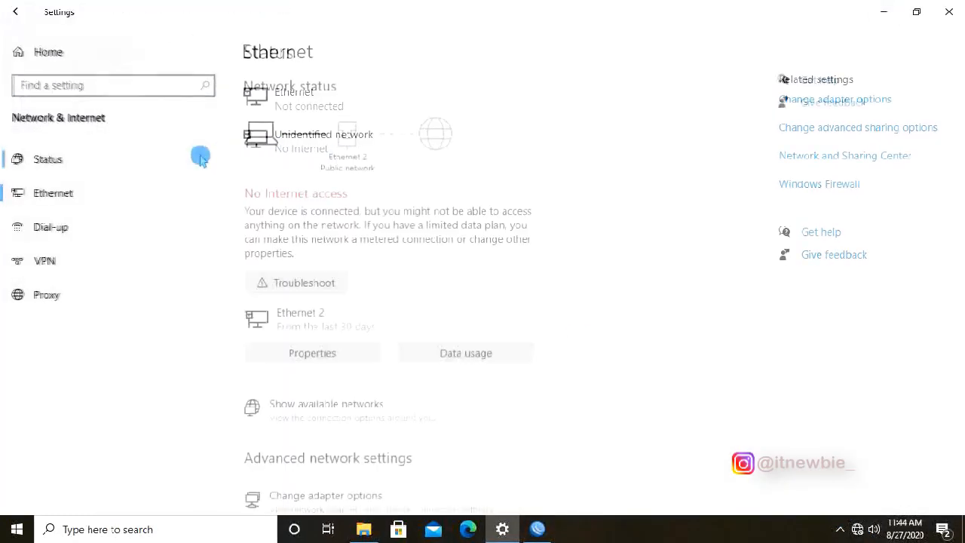
left_click(41, 194)
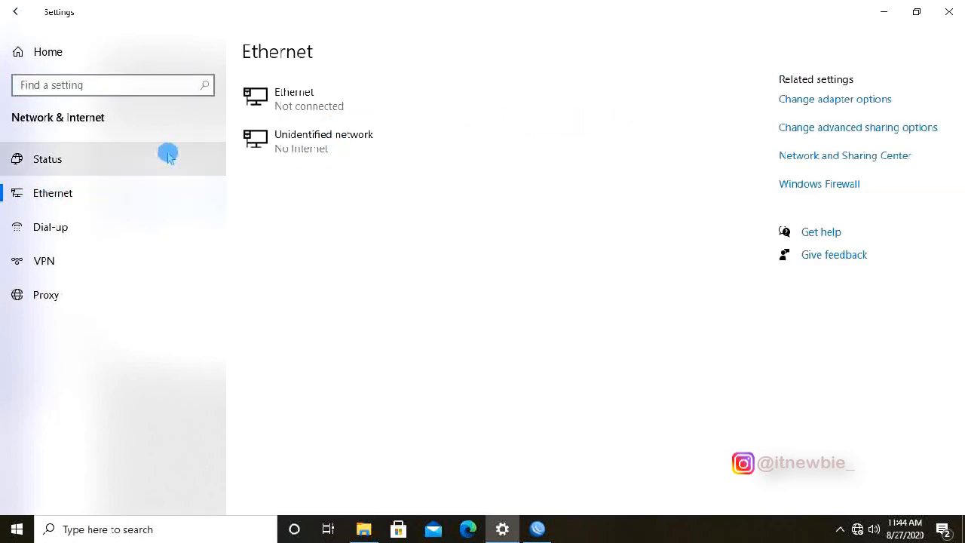
left_click(855, 105)
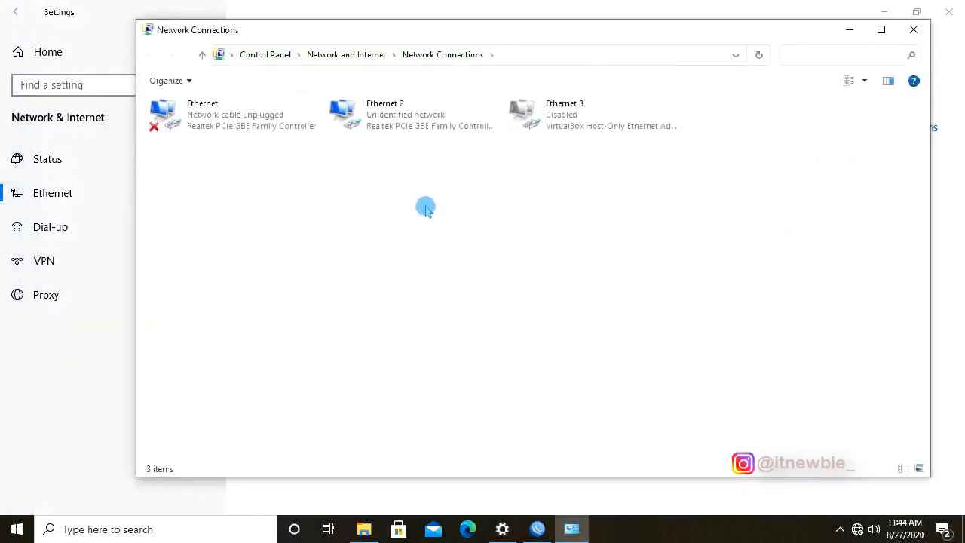
Give the Ethernet 2 adapter the static IPv4 address 192.168.10.2, subnet mask 255.255.255.0 and default gateway 192.168.10.1.
right_click(398, 117)
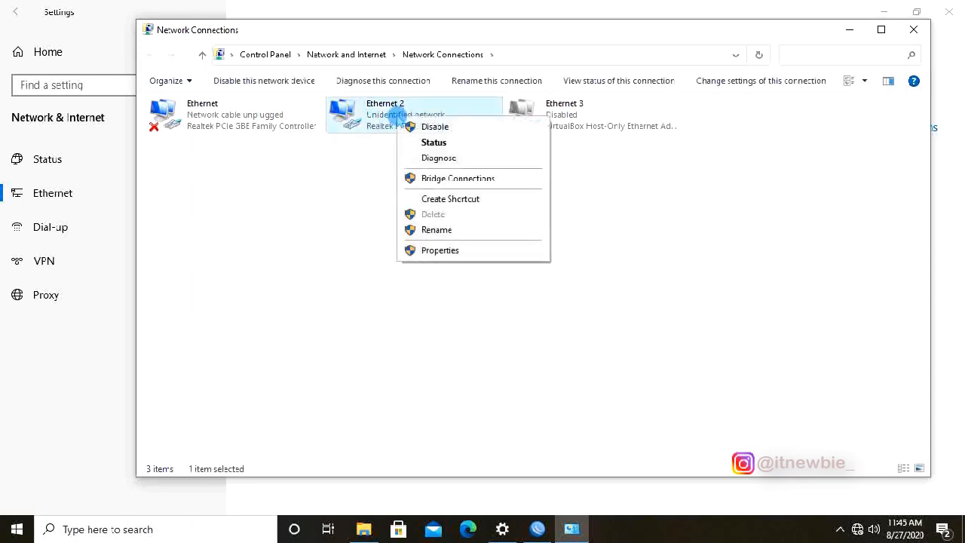
left_click(442, 251)
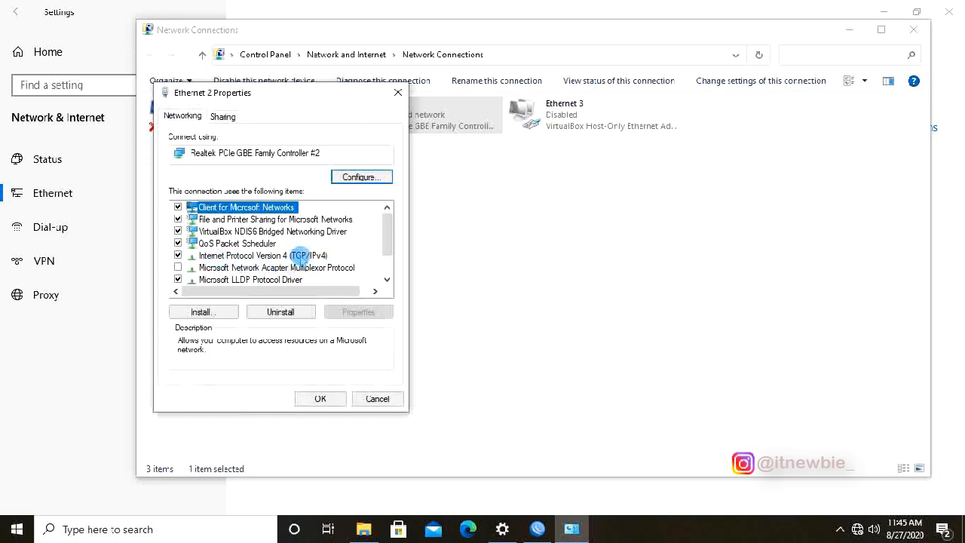
left_click(296, 256)
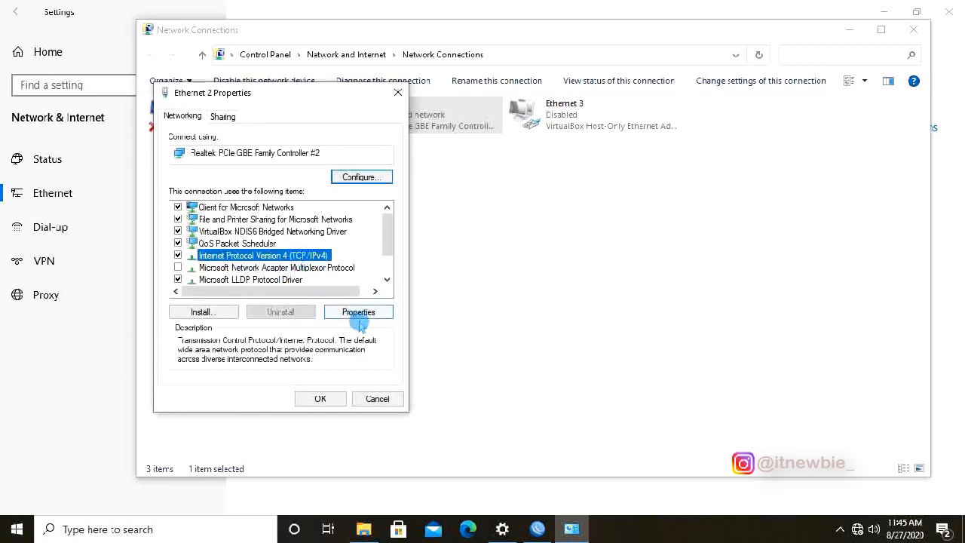
left_click(363, 314)
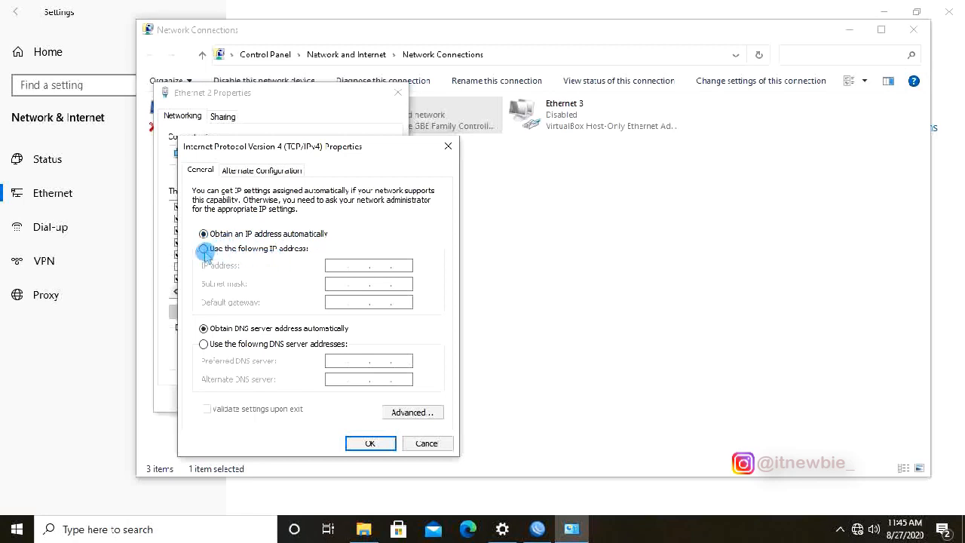
left_click(212, 252)
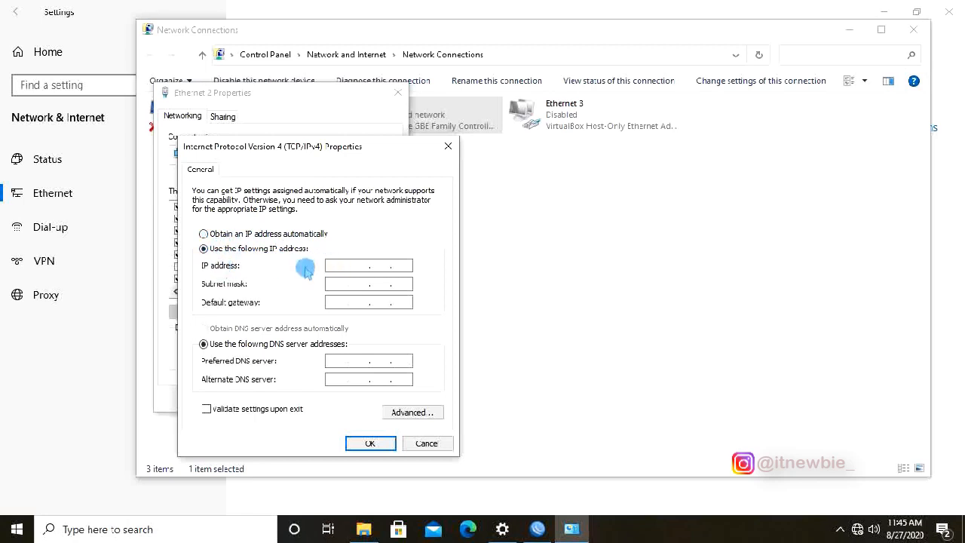
left_click(336, 267)
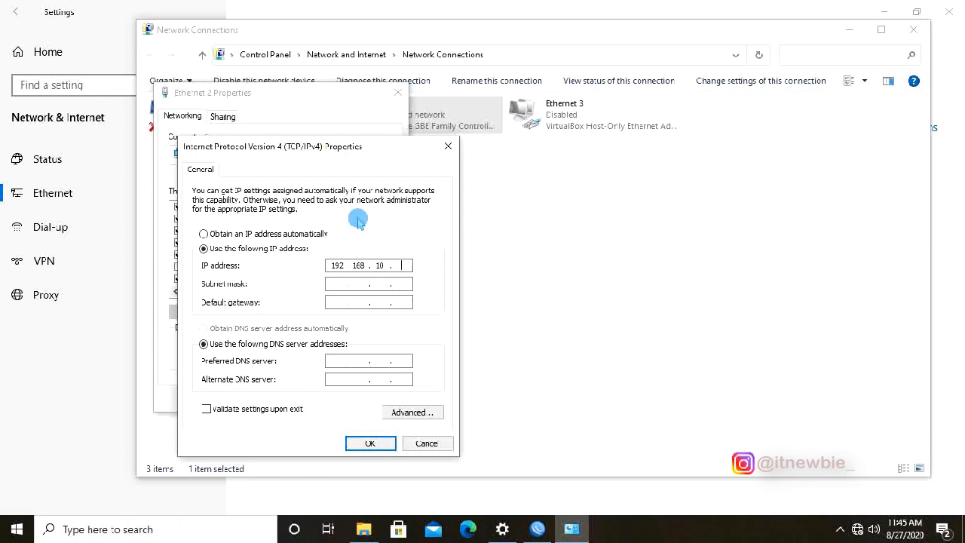
type("2")
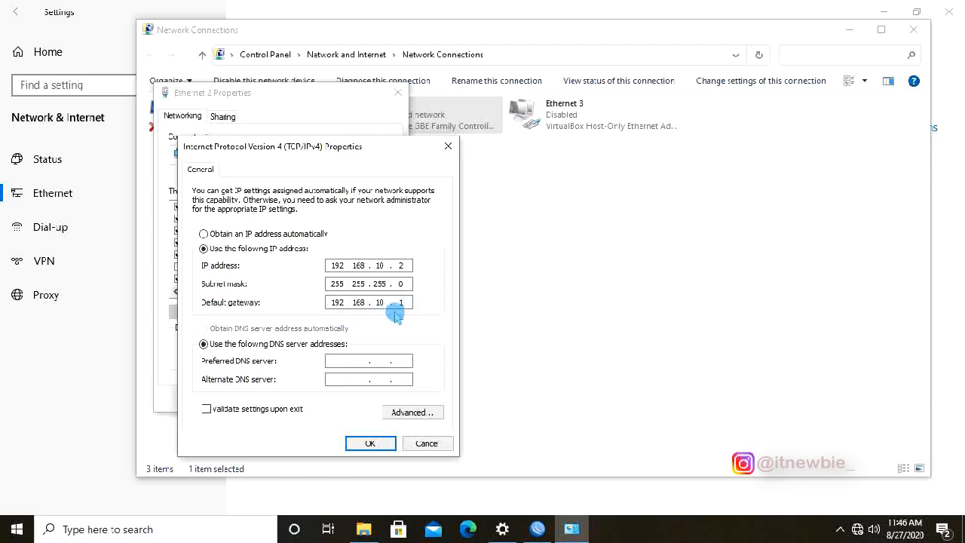
Set the preferred DNS server to 202.134.0.155 and the alternate to 8.8.8.8, and save the adapter's configuration with multiple default gateways allowed.
left_click(336, 361)
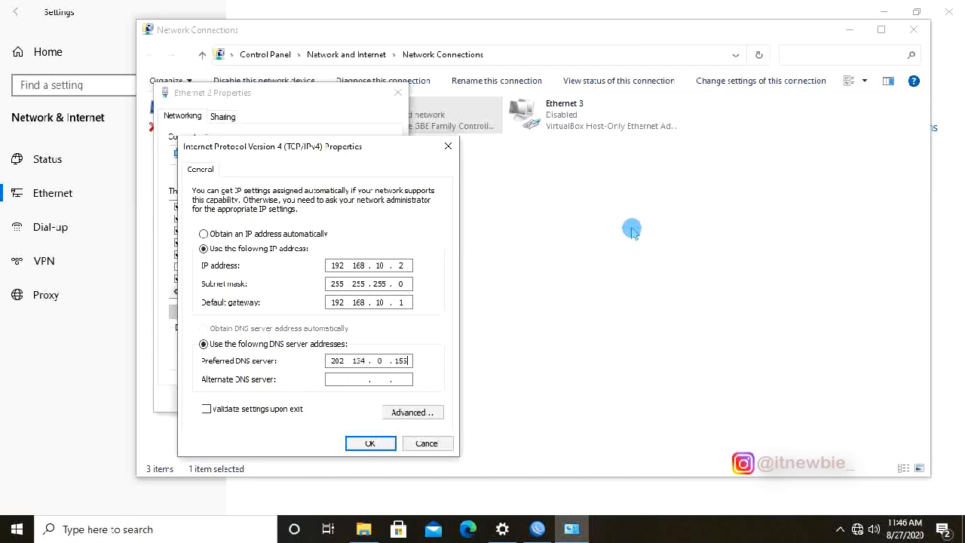
left_click(338, 380)
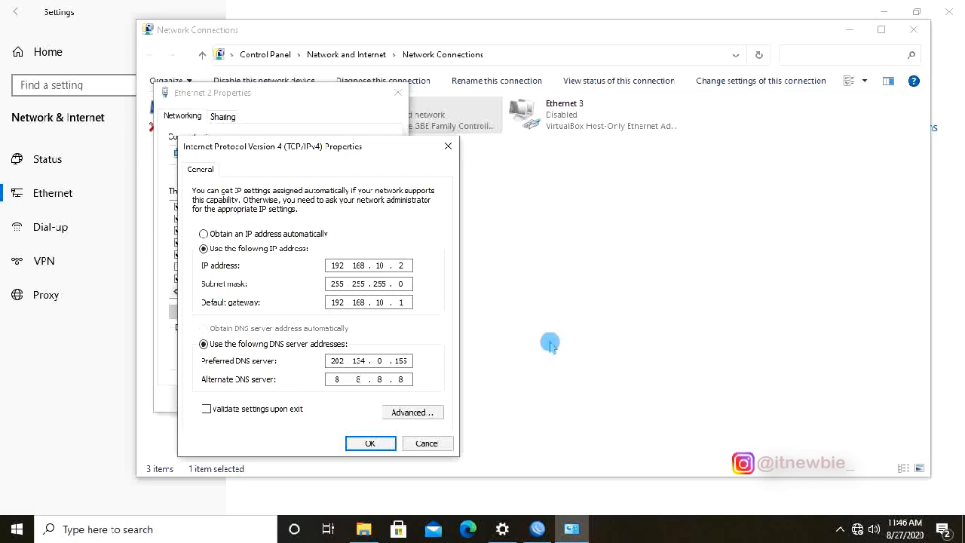
left_click(371, 444)
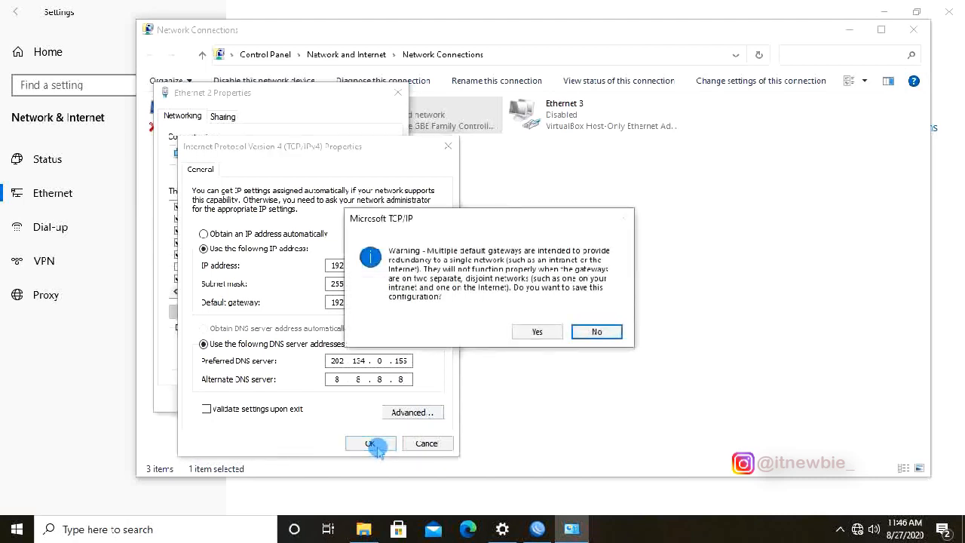
left_click(547, 333)
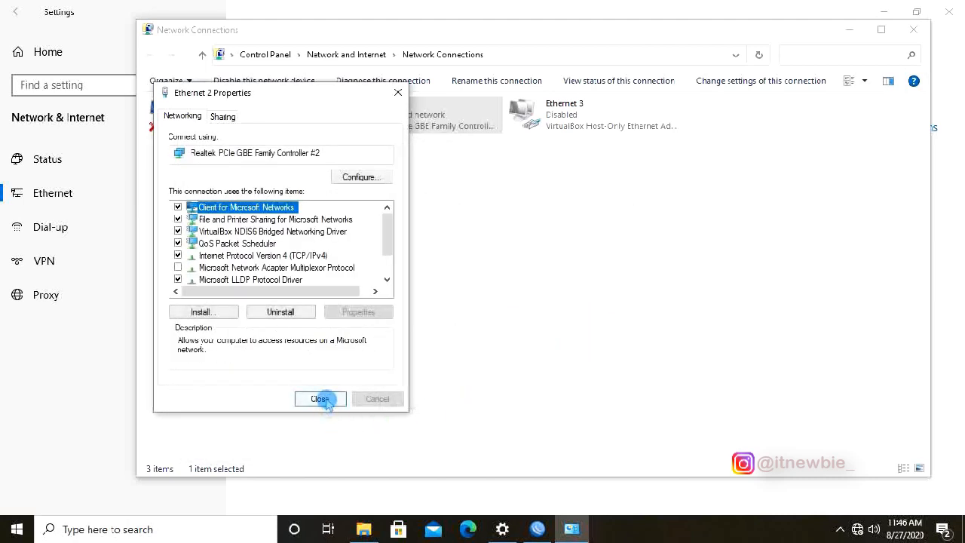
left_click(321, 400)
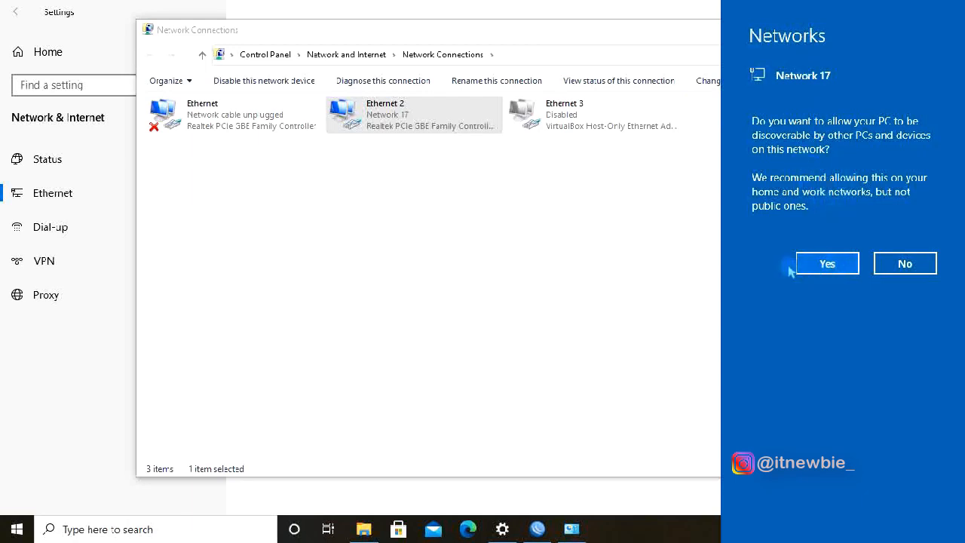
Allow the PC to be discoverable on the network, close Network Connections and minimize the remaining windows to reach the desktop.
left_click(814, 273)
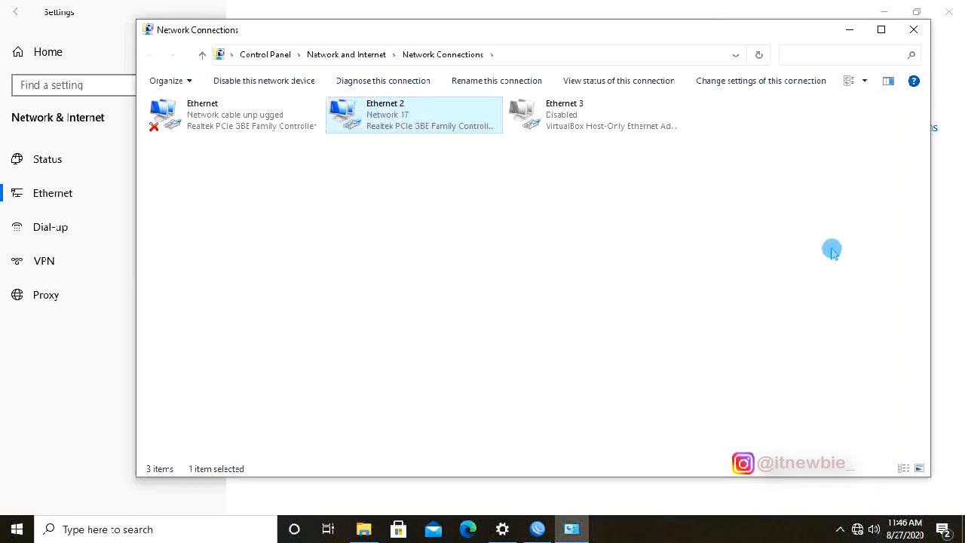
left_click(476, 258)
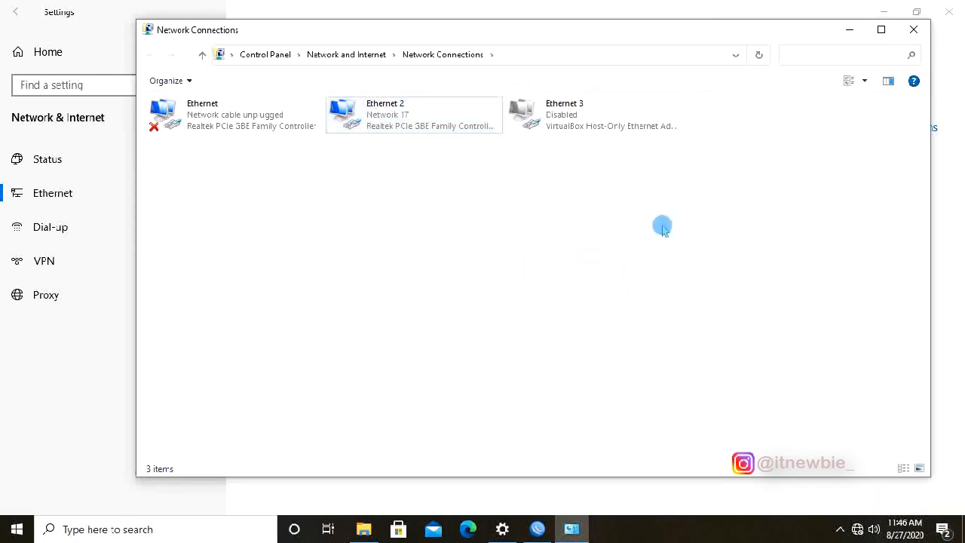
left_click(914, 30)
left_click(884, 7)
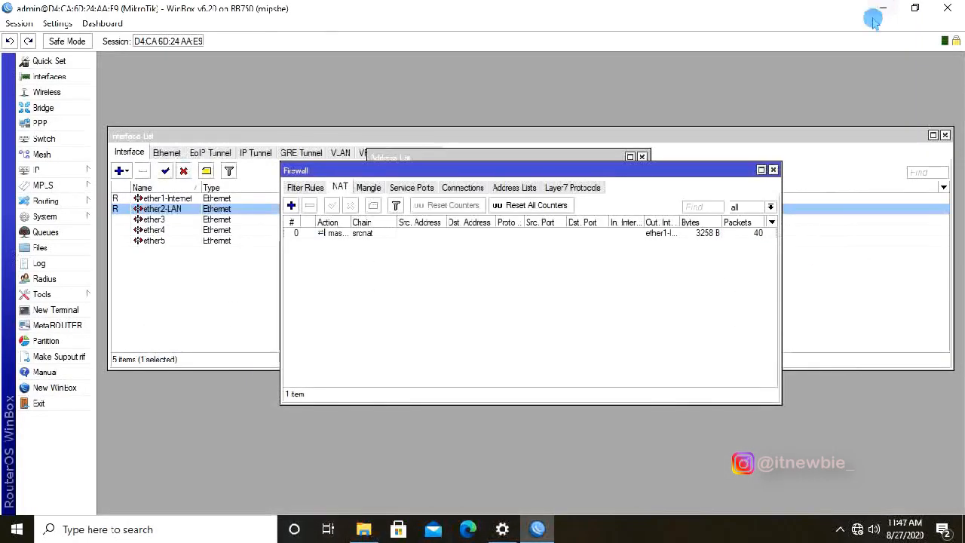
left_click(875, 9)
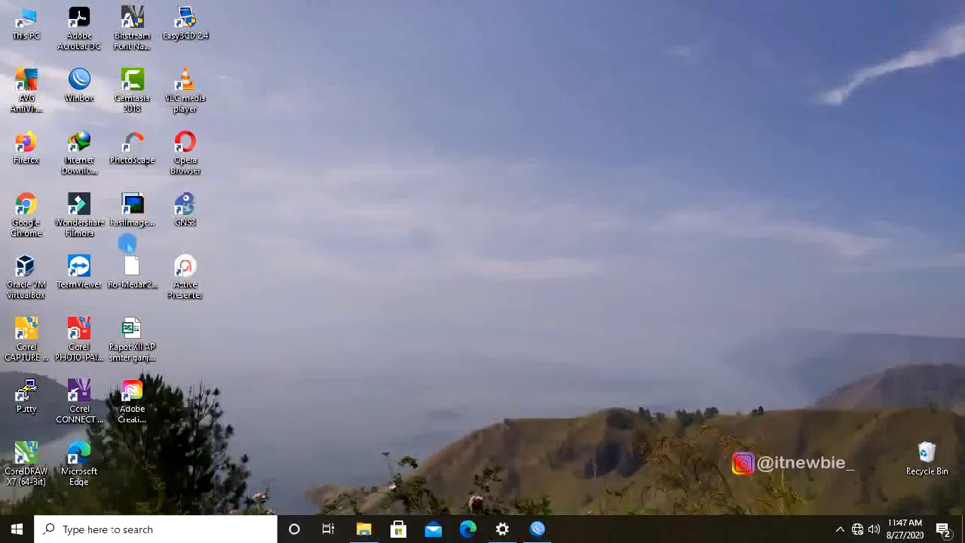
Launch Google Chrome and load google.com to test the internet connection.
double_click(33, 221)
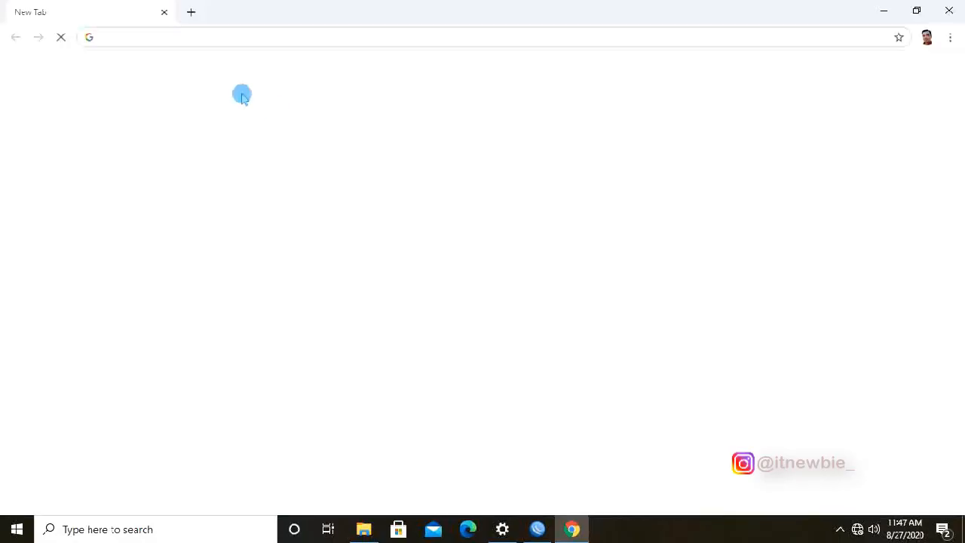
left_click(202, 38)
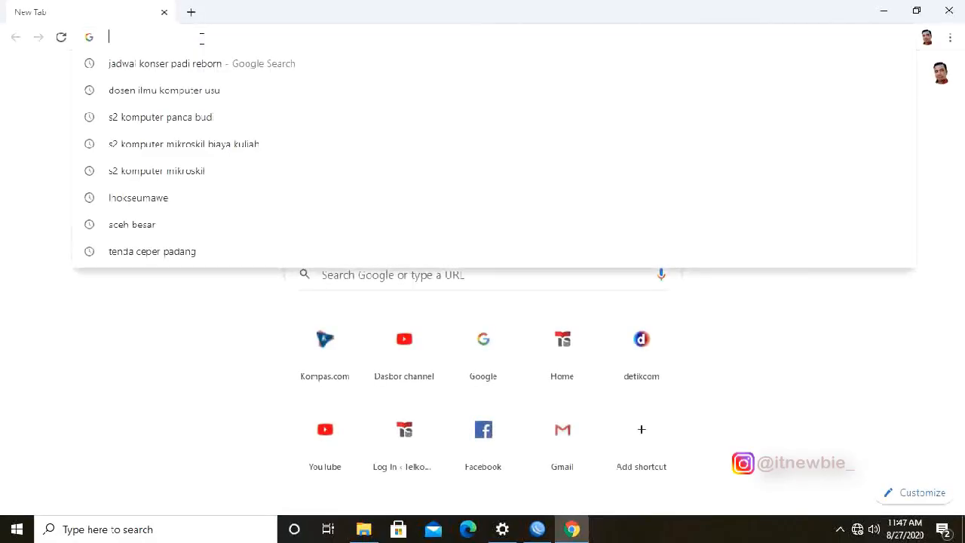
type("google.com")
key("Return")
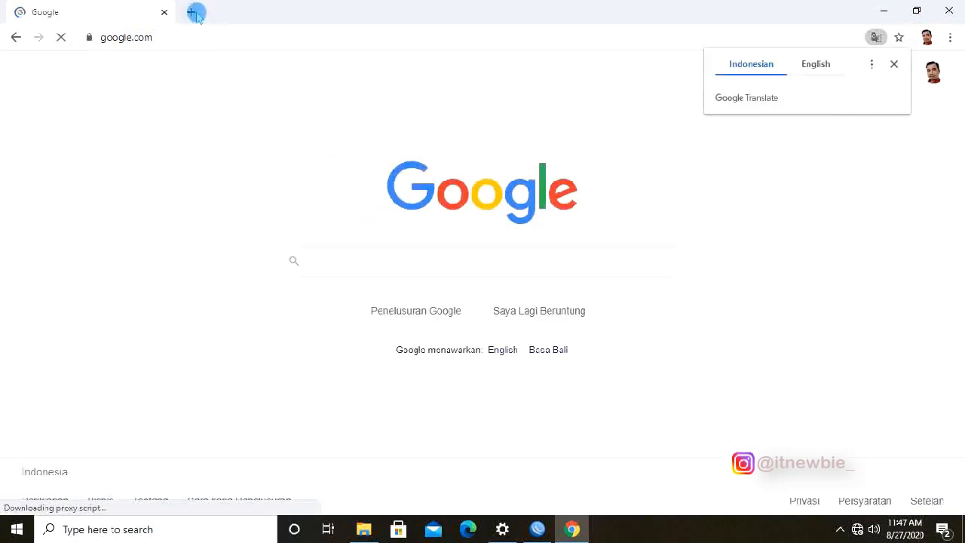
Load detik.com in a new browser tab as a second connection test, dismiss the translation offer and minimize the browser.
left_click(192, 12)
left_click(271, 46)
type("detik.")
key("Return")
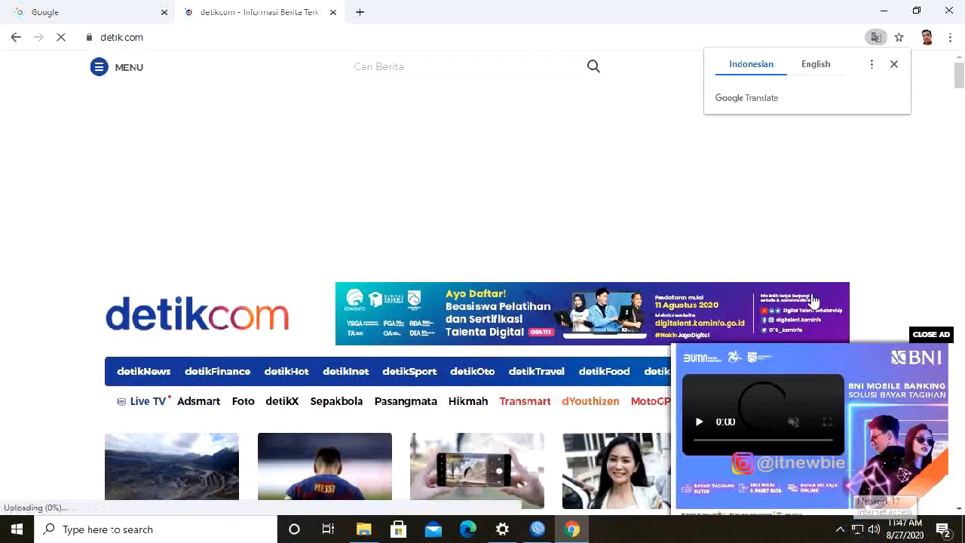
left_click(894, 64)
left_click(884, 11)
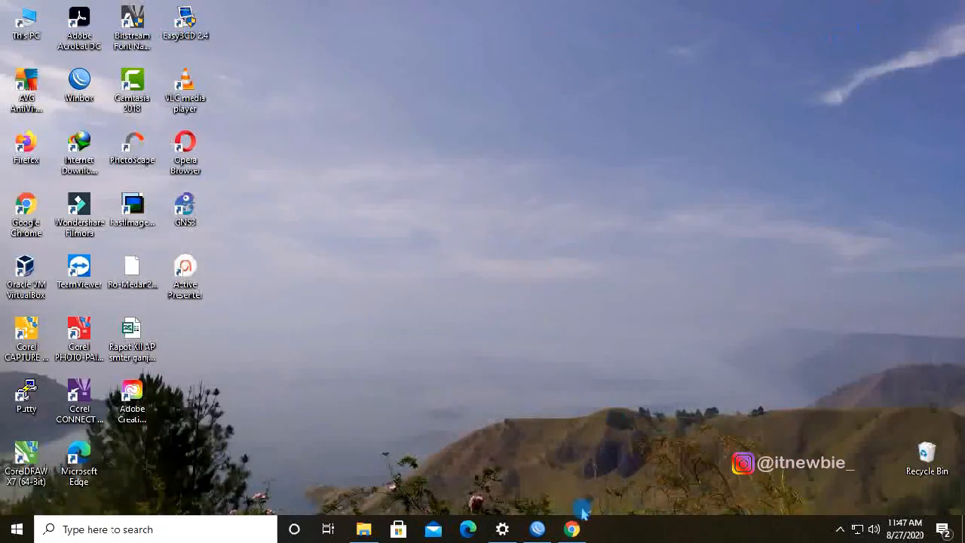
Switch back to WinBox, close its Firewall, Address List and Interface List windows, and exit the program.
left_click(541, 529)
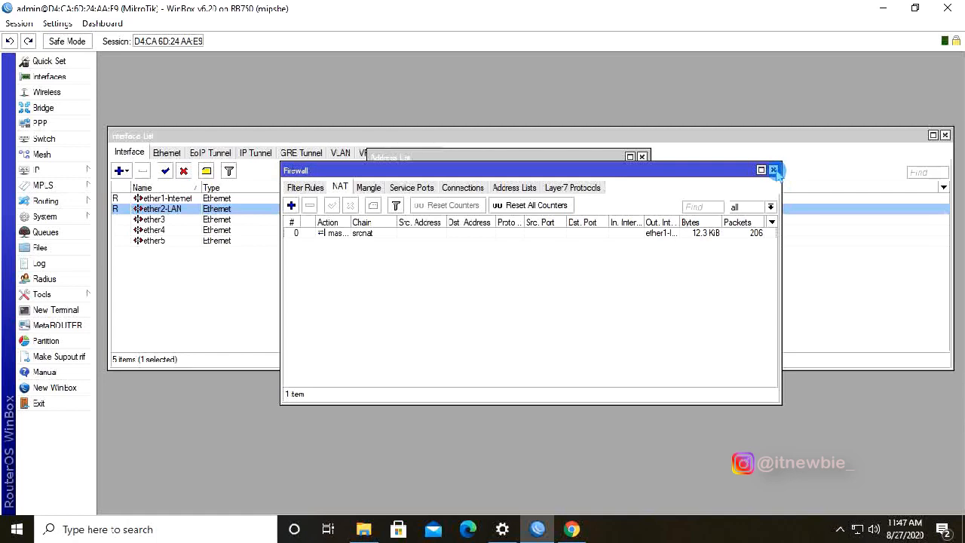
left_click(773, 170)
left_click(642, 156)
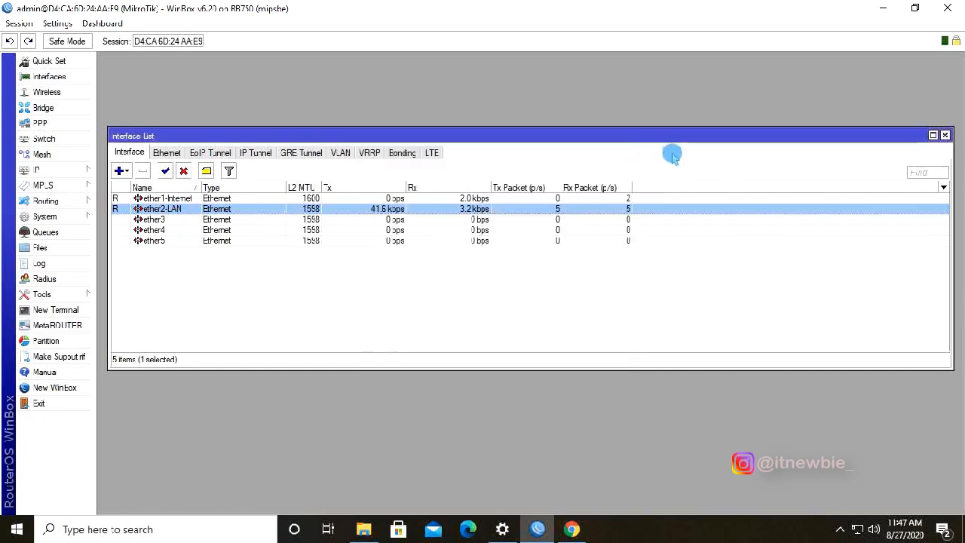
left_click(945, 135)
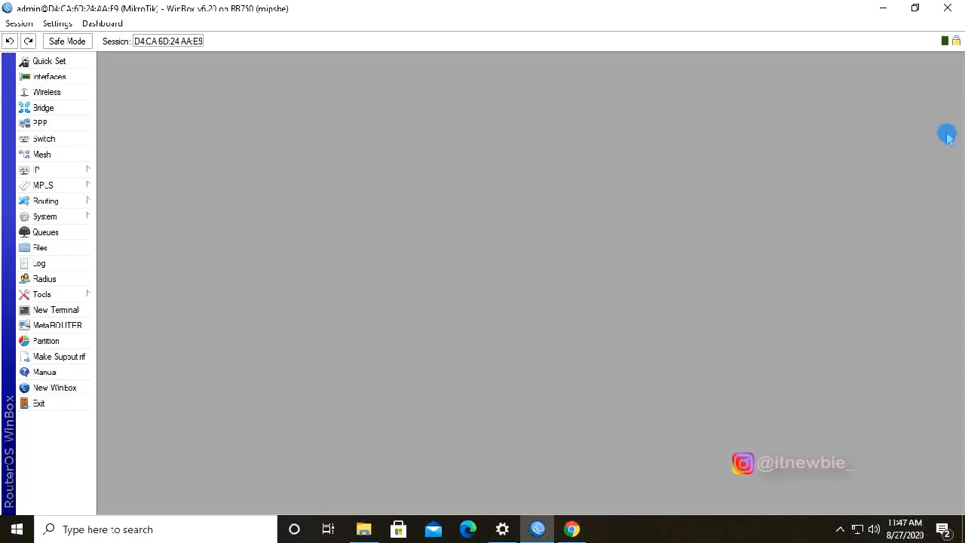
left_click(947, 8)
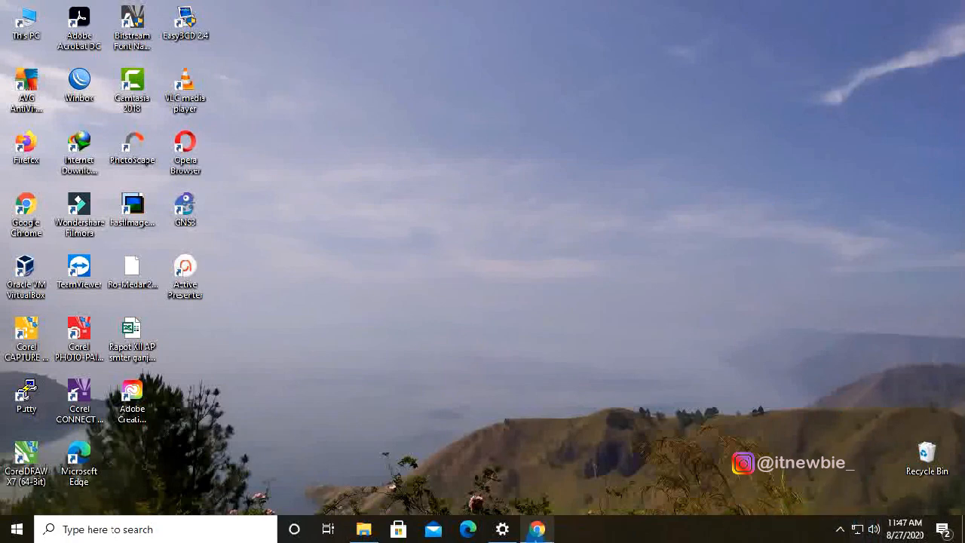
Switch to the Windows network settings, review the Ethernet 2 adapter's connection details, and put the network windows away.
left_click(502, 529)
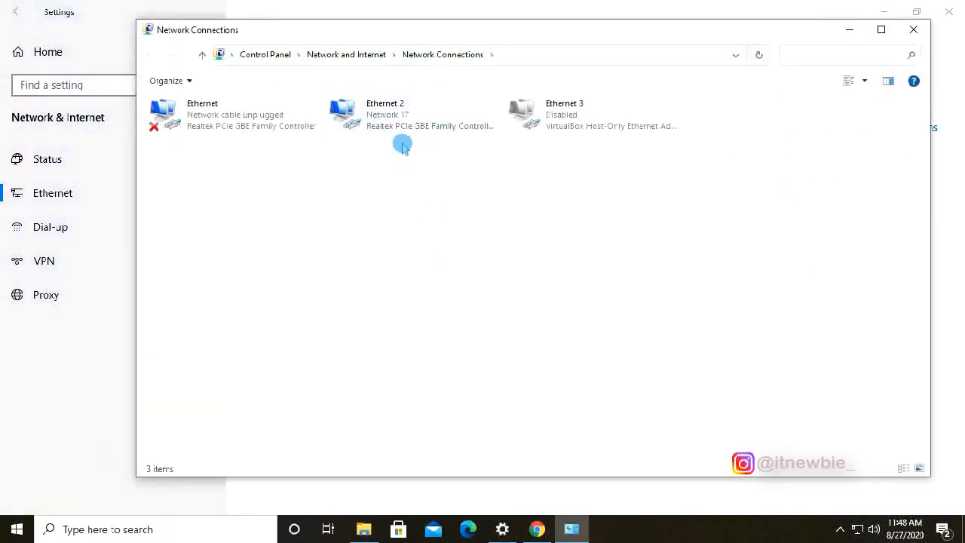
left_click(388, 121)
key("Return")
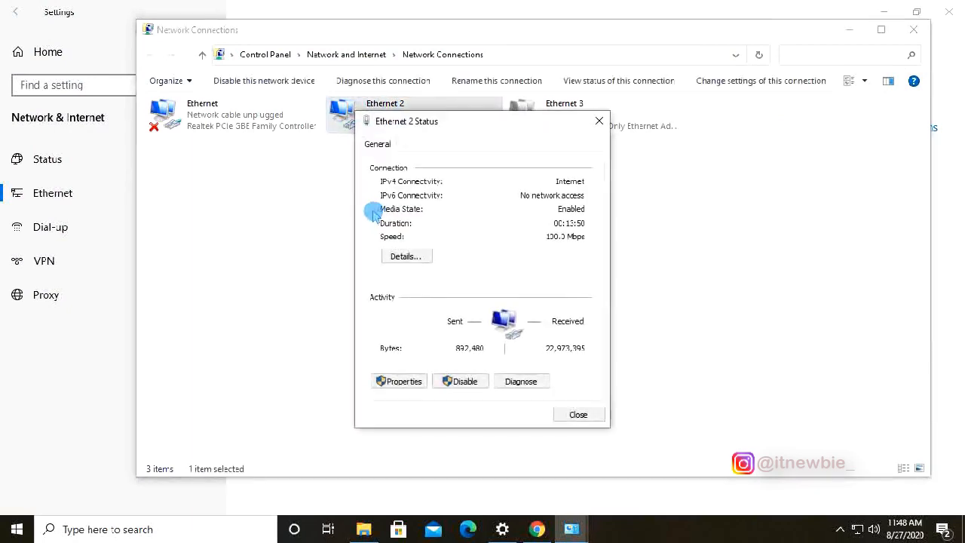
left_click(420, 256)
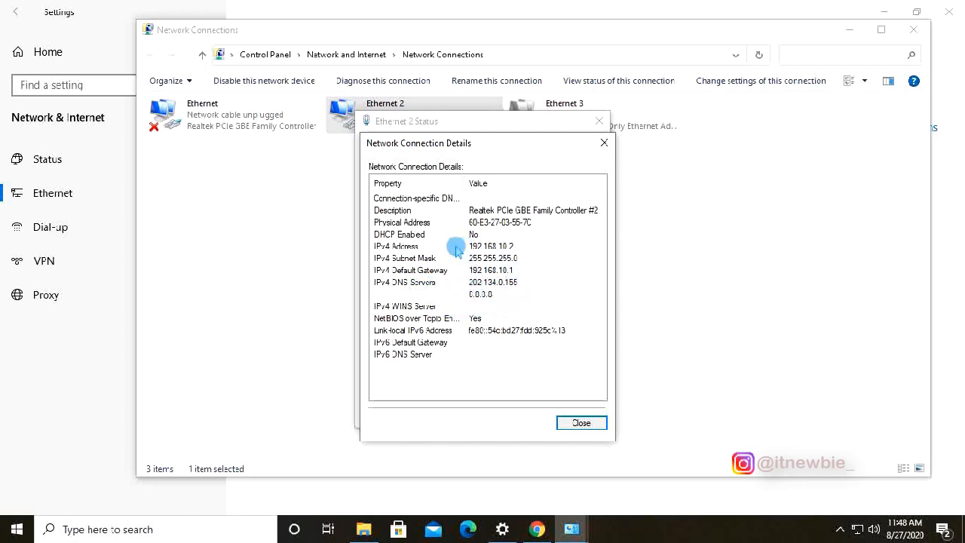
left_click(580, 422)
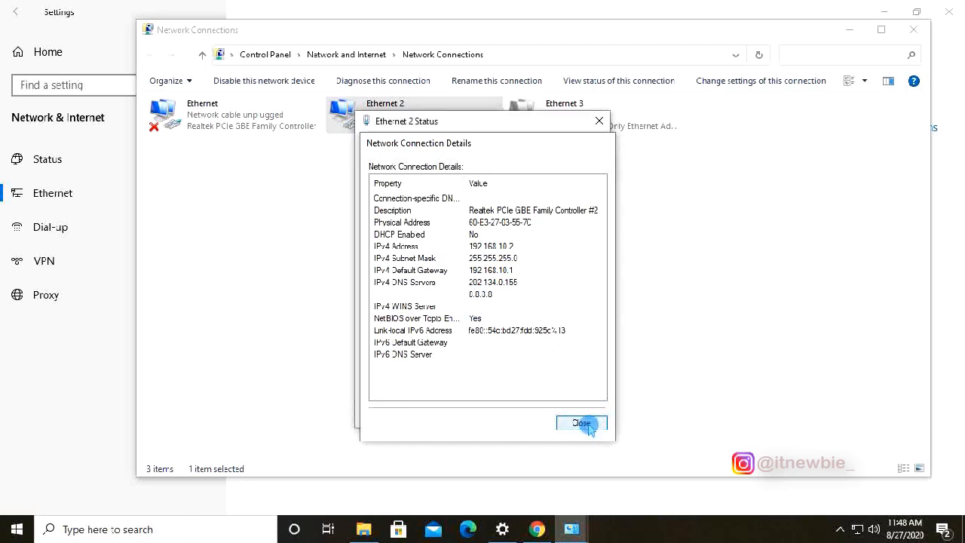
left_click(598, 122)
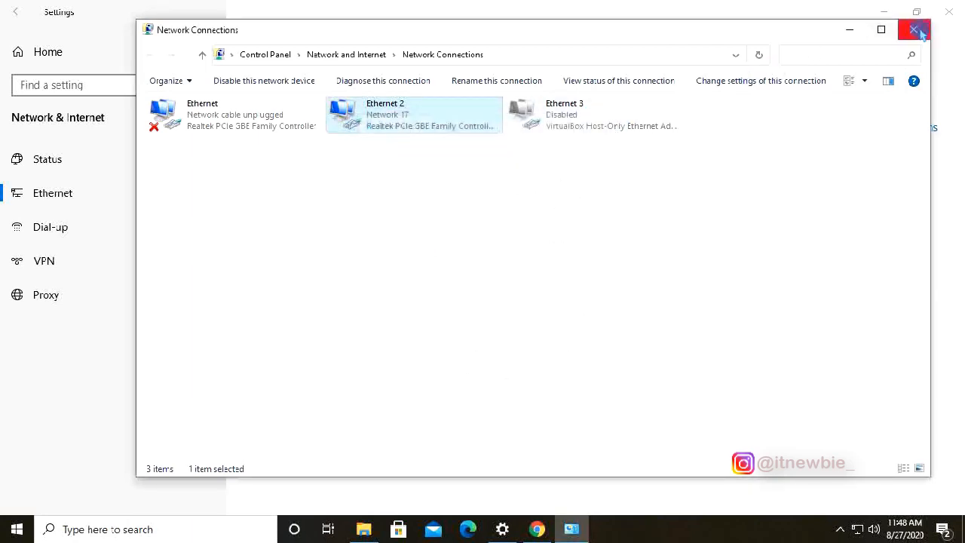
left_click(913, 29)
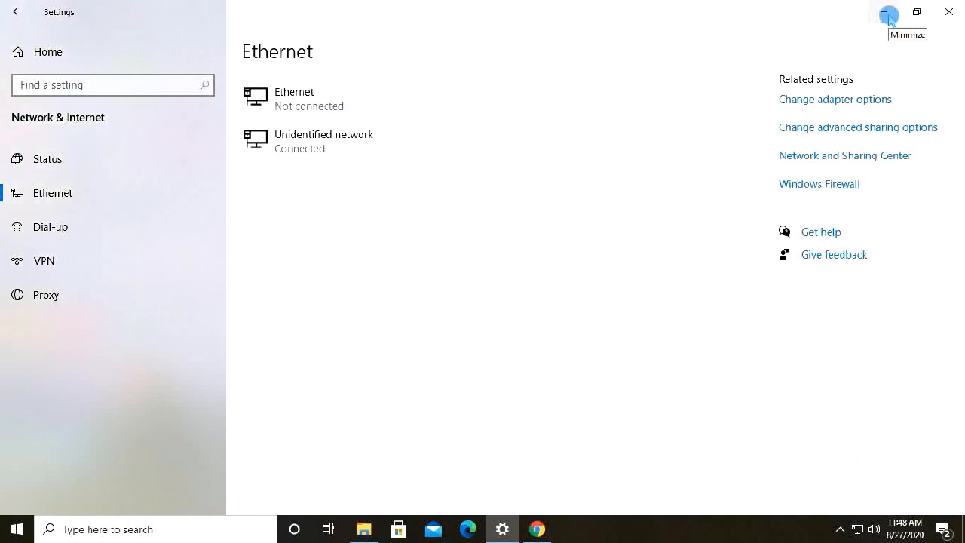
left_click(886, 13)
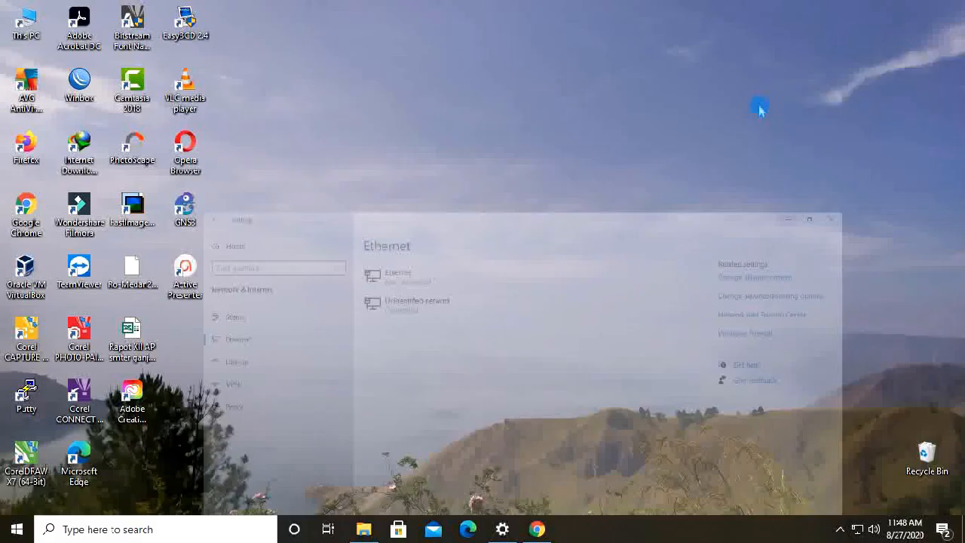